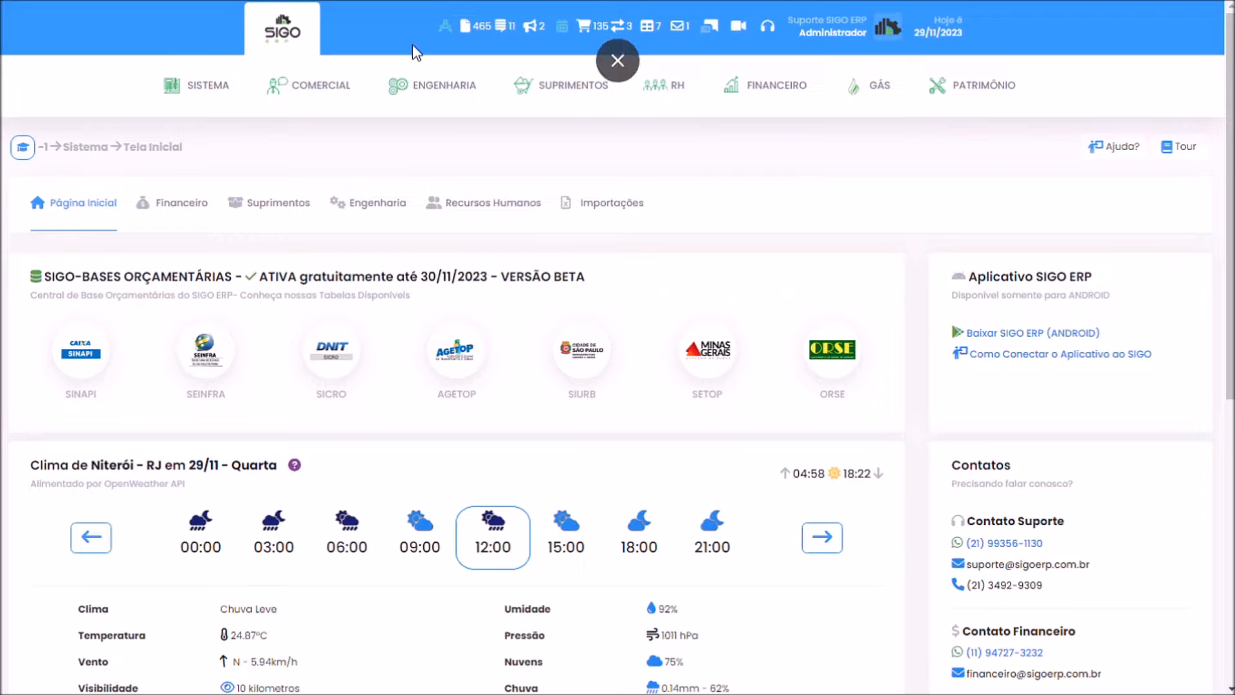
Open the contractor contract/budget query (Consultar Contrato/Orçamento) and filter the contractor budgets by PROJETO EXEMPLO.
left_click(420, 94)
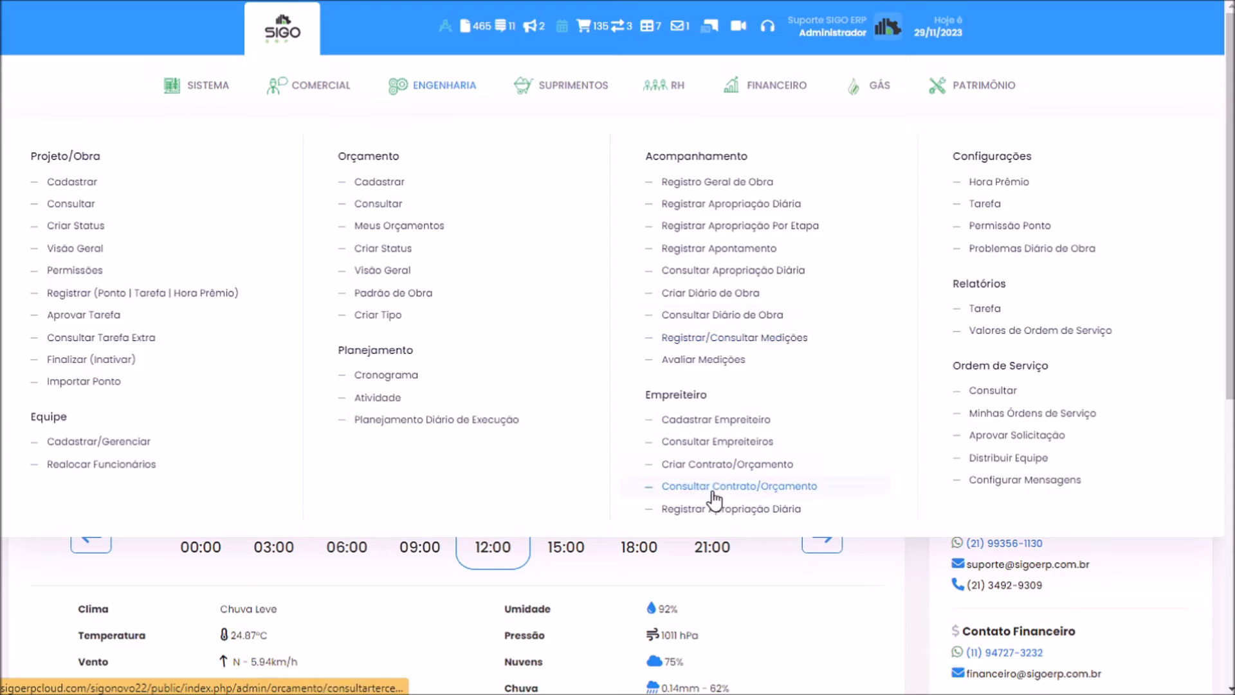
left_click(714, 490)
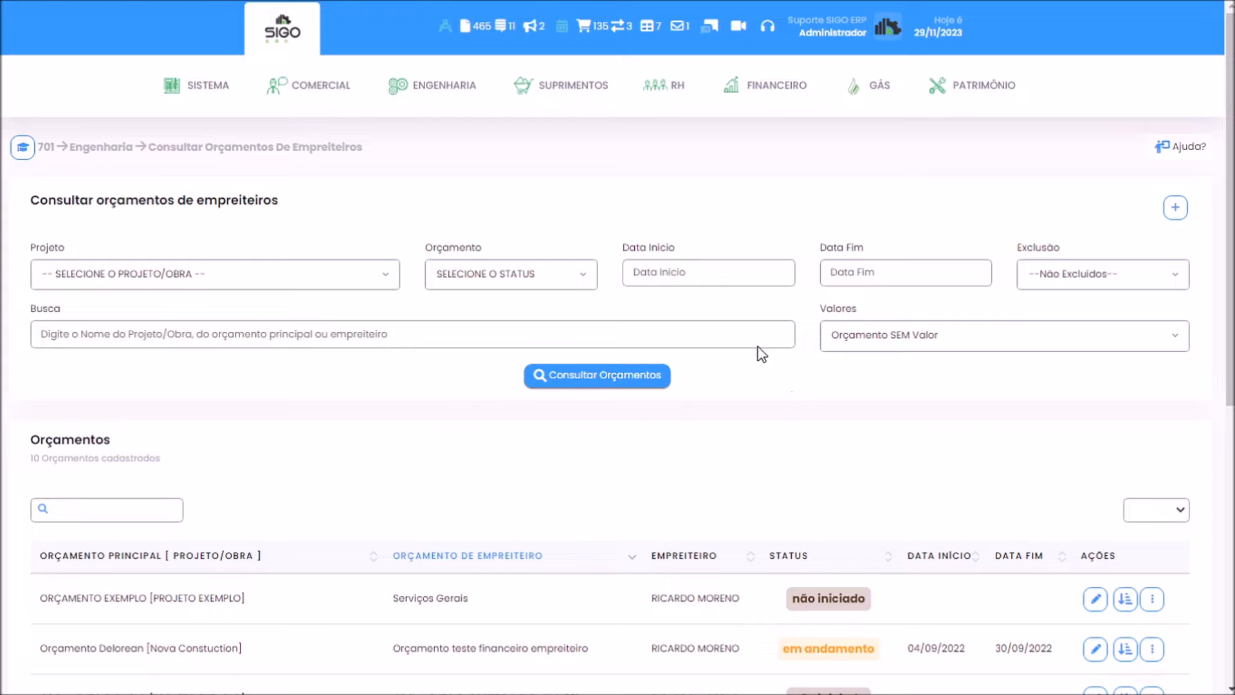
left_click(183, 282)
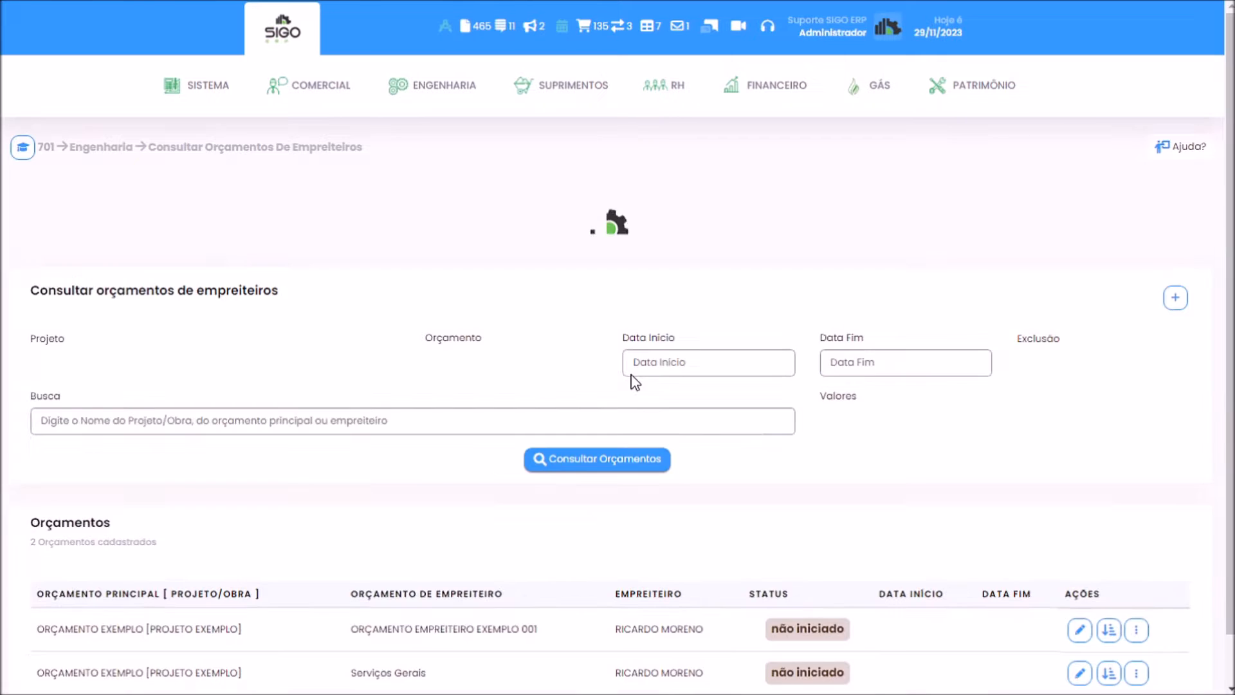
scroll(871, 412, "down", 1)
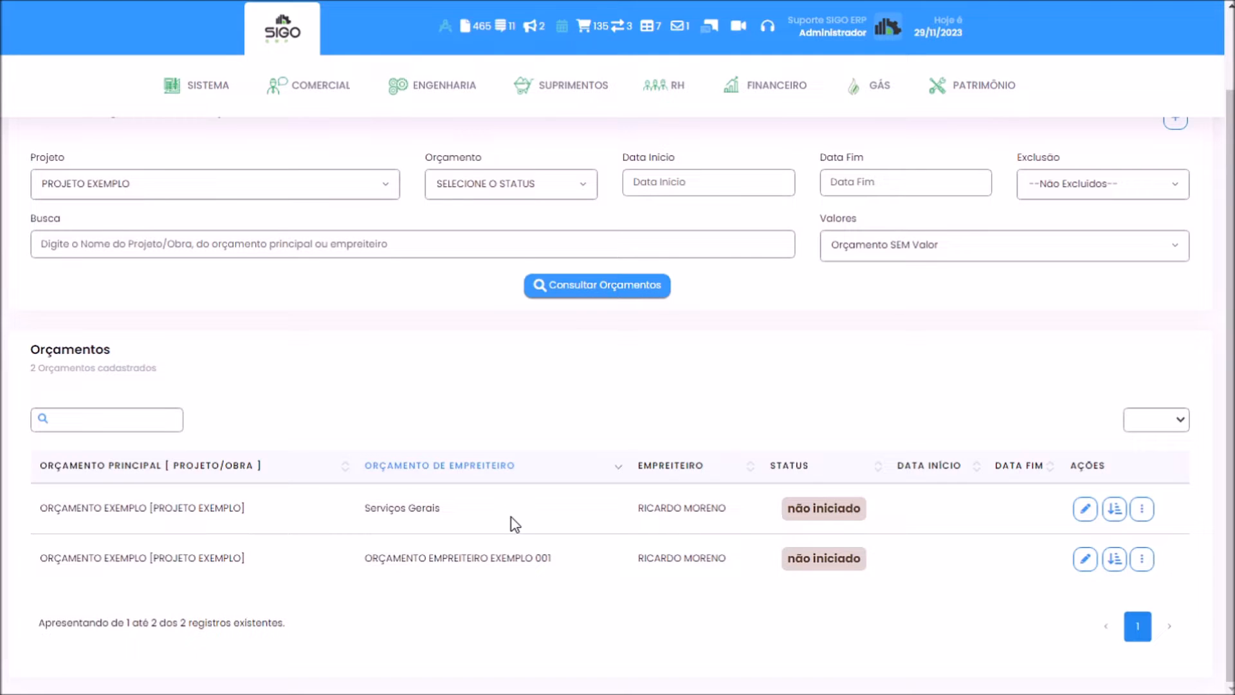
Register a measurement for the Serviços Gerais contractor budget from 13/11/2023 to 17/11/2023, with 17/11/2023 as the expected measurement date.
left_click(1143, 511)
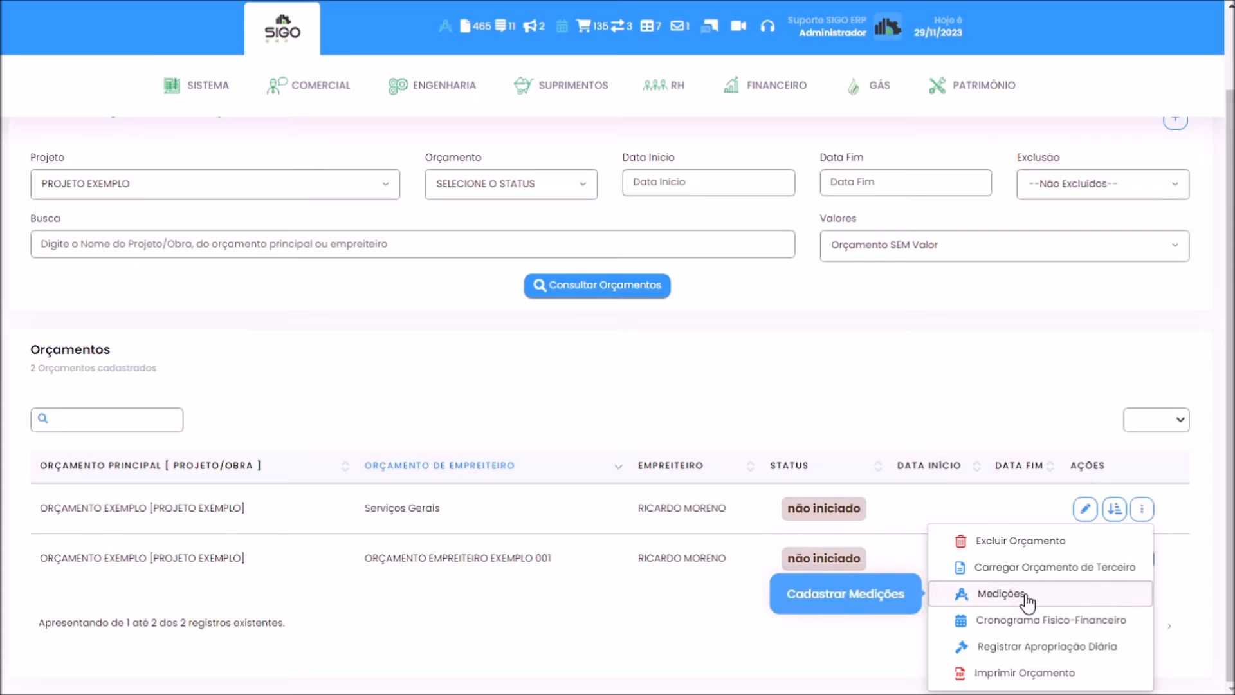
left_click(1000, 593)
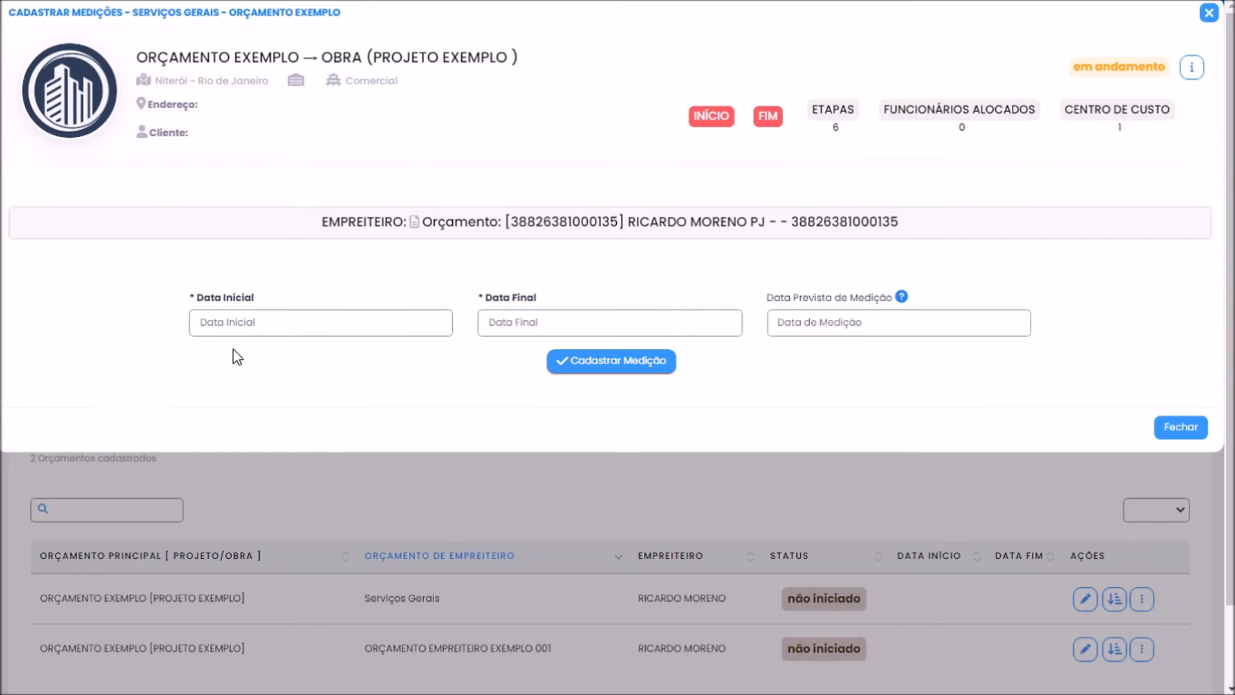
left_click(204, 323)
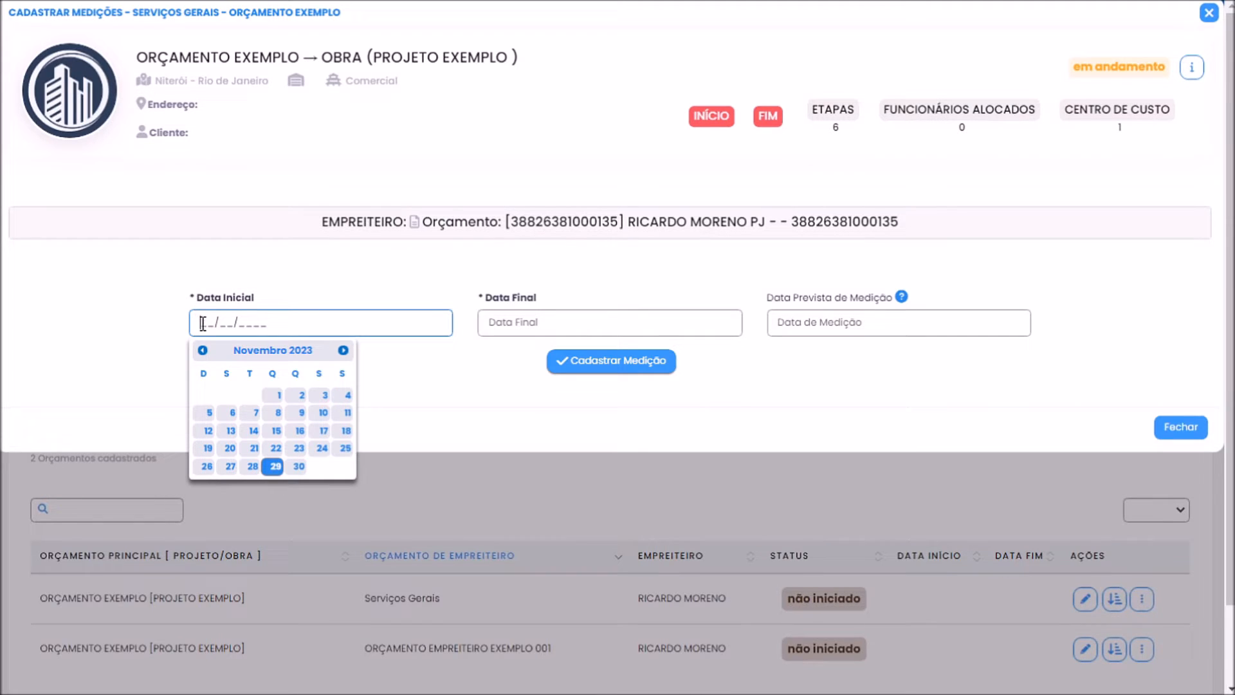
left_click(226, 431)
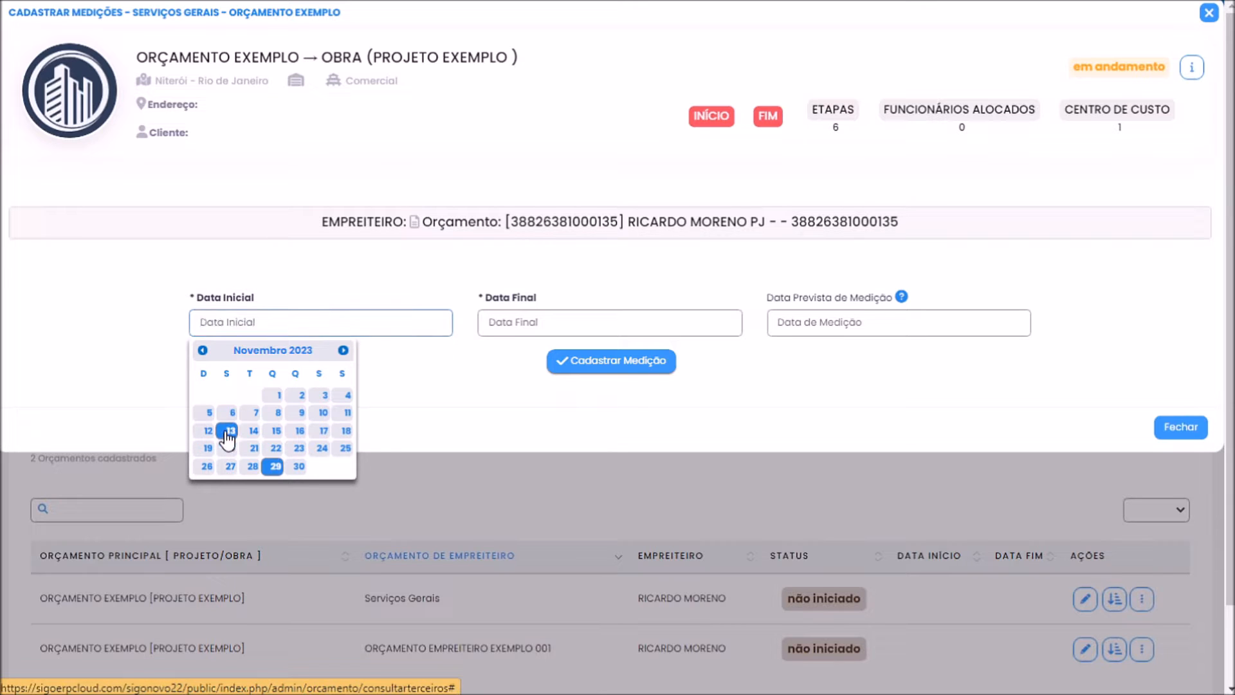
left_click(507, 328)
left_click(611, 443)
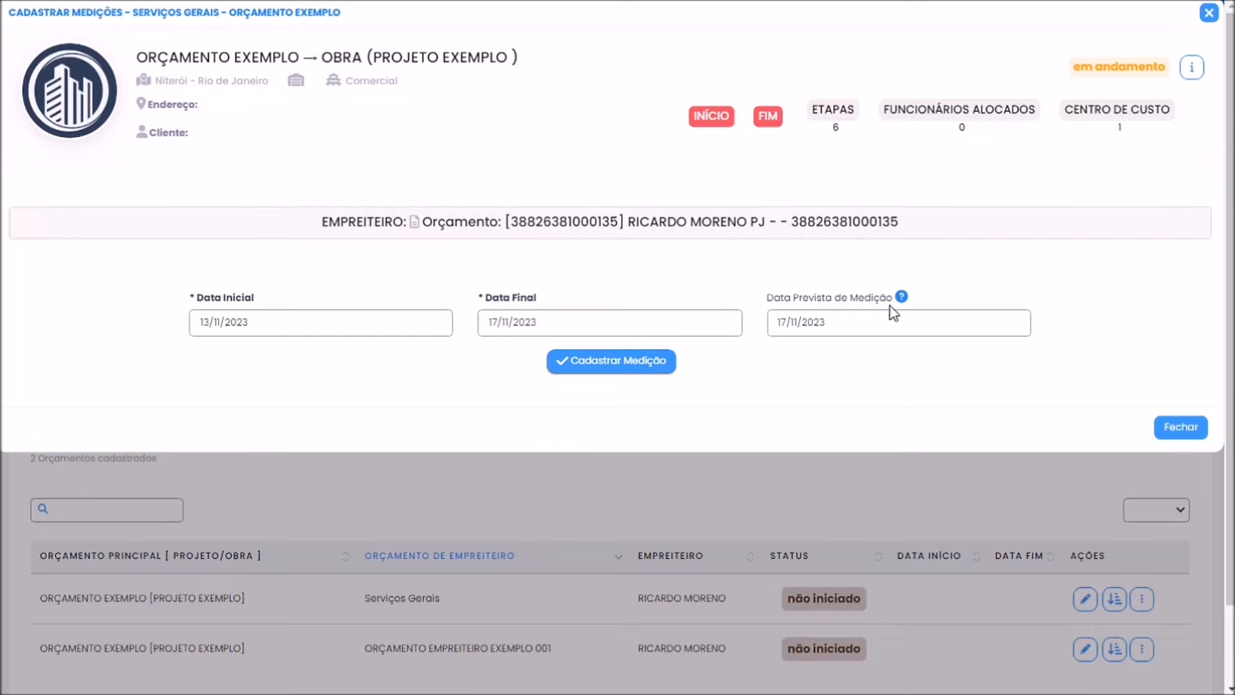
left_click(829, 320)
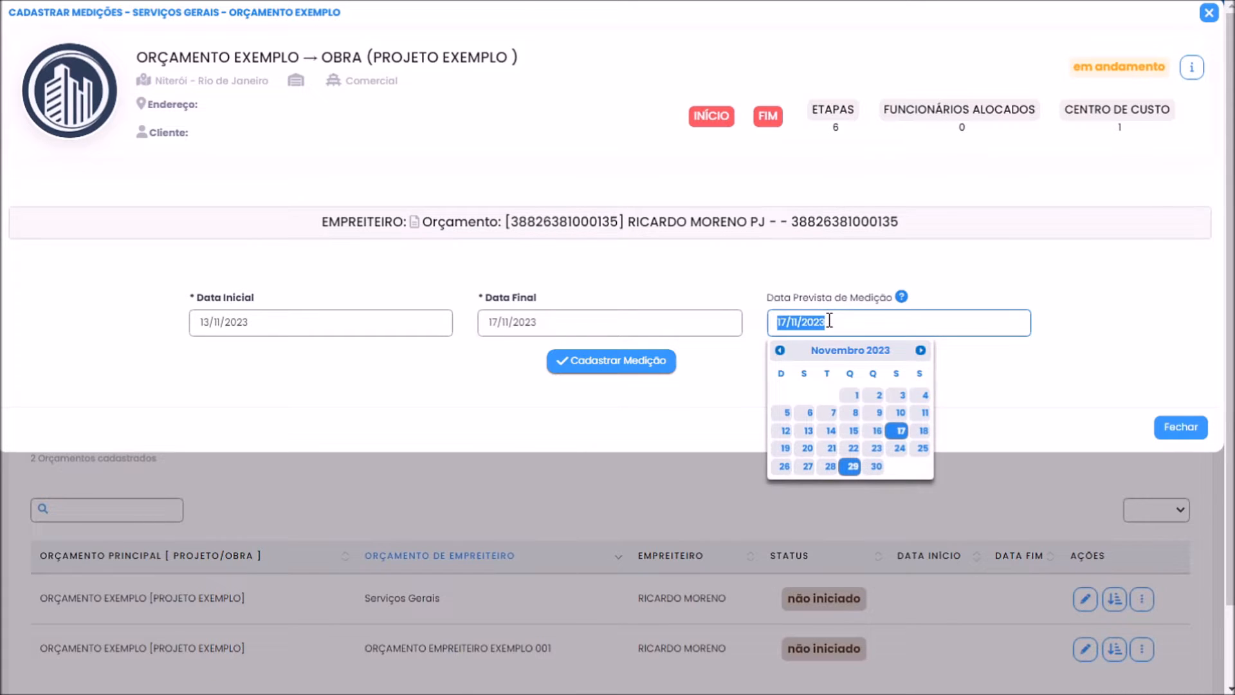
left_click(578, 365)
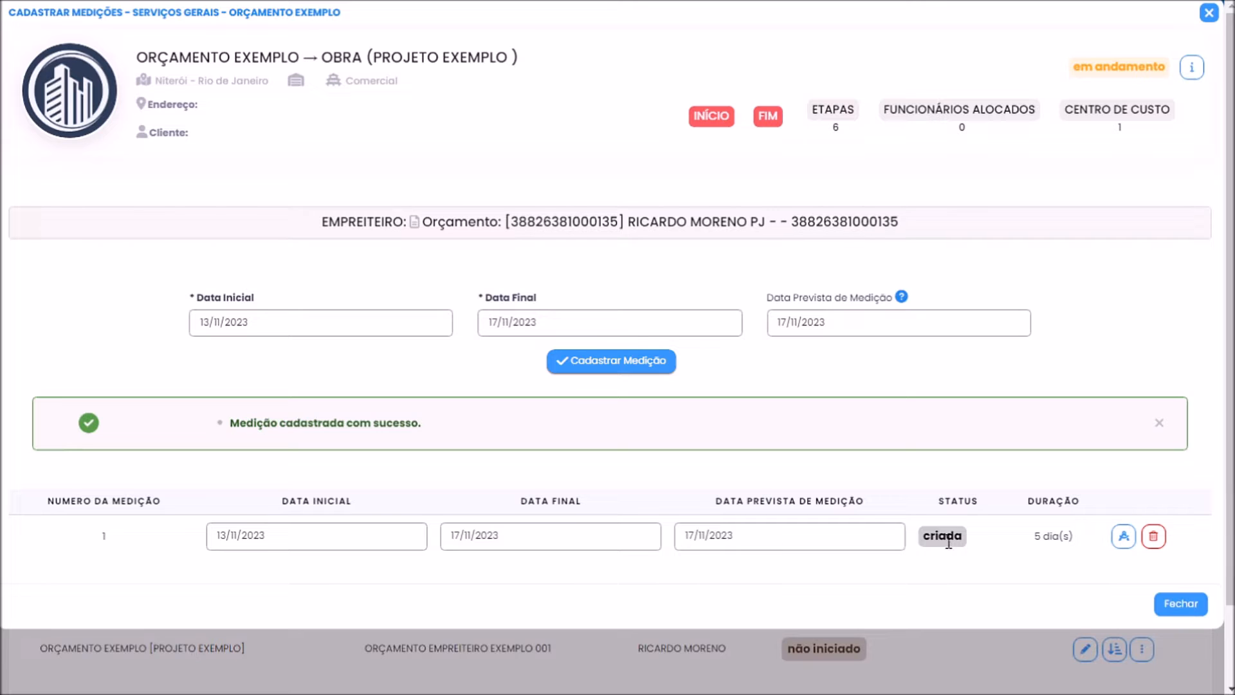
Register a second measurement from 20/11/2023 to 24/11/2023, with 24/11/2023 as the expected measurement date.
left_click(238, 321)
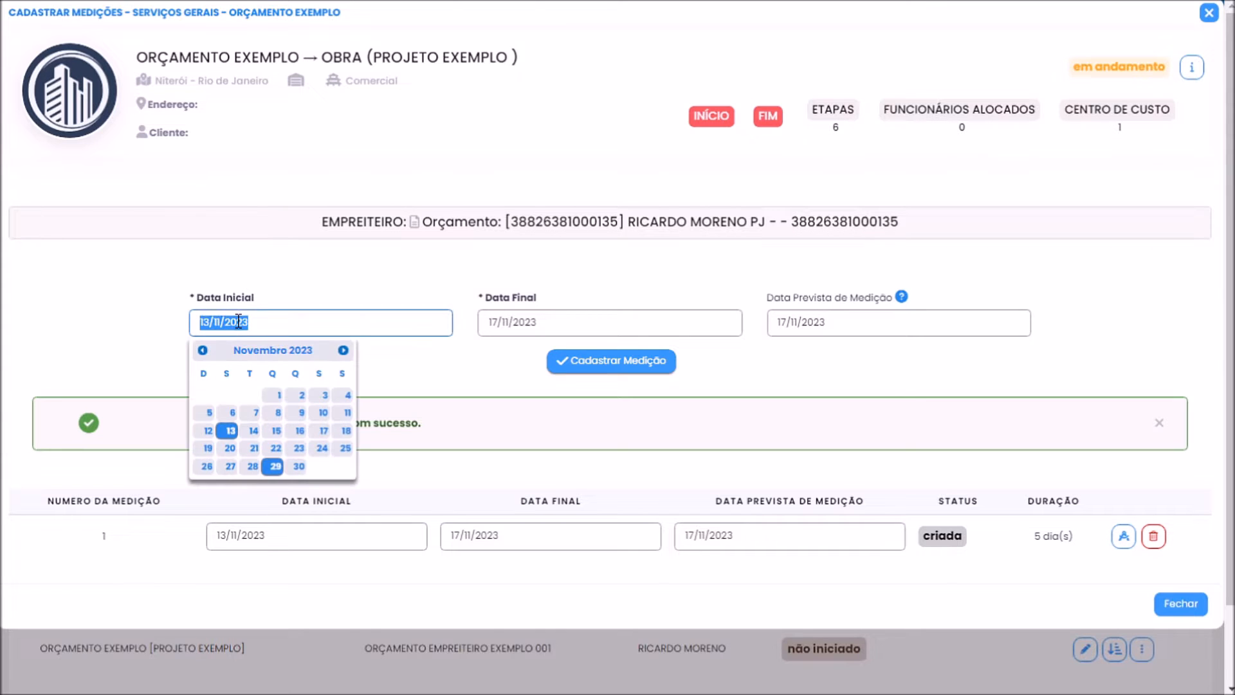
left_click(230, 448)
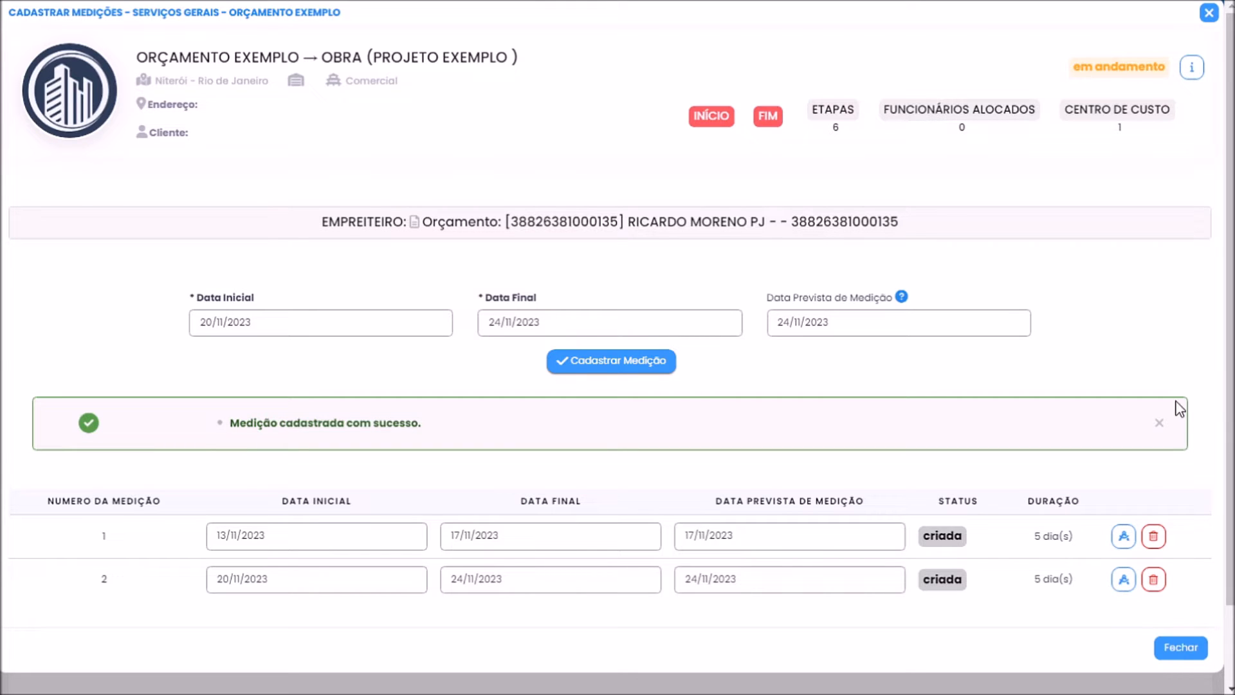
Open measurement 1 for recording and set the period quantity of item 1.5 to 5.
left_click(1125, 546)
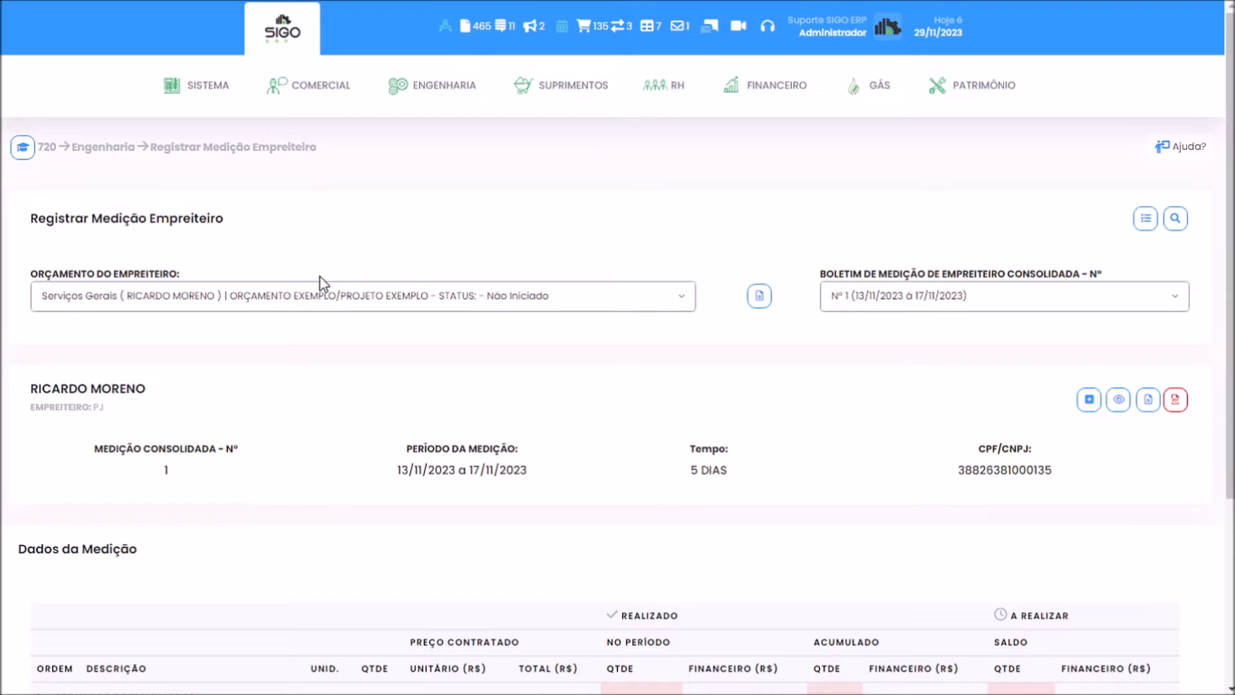
scroll(714, 341, "down", 4)
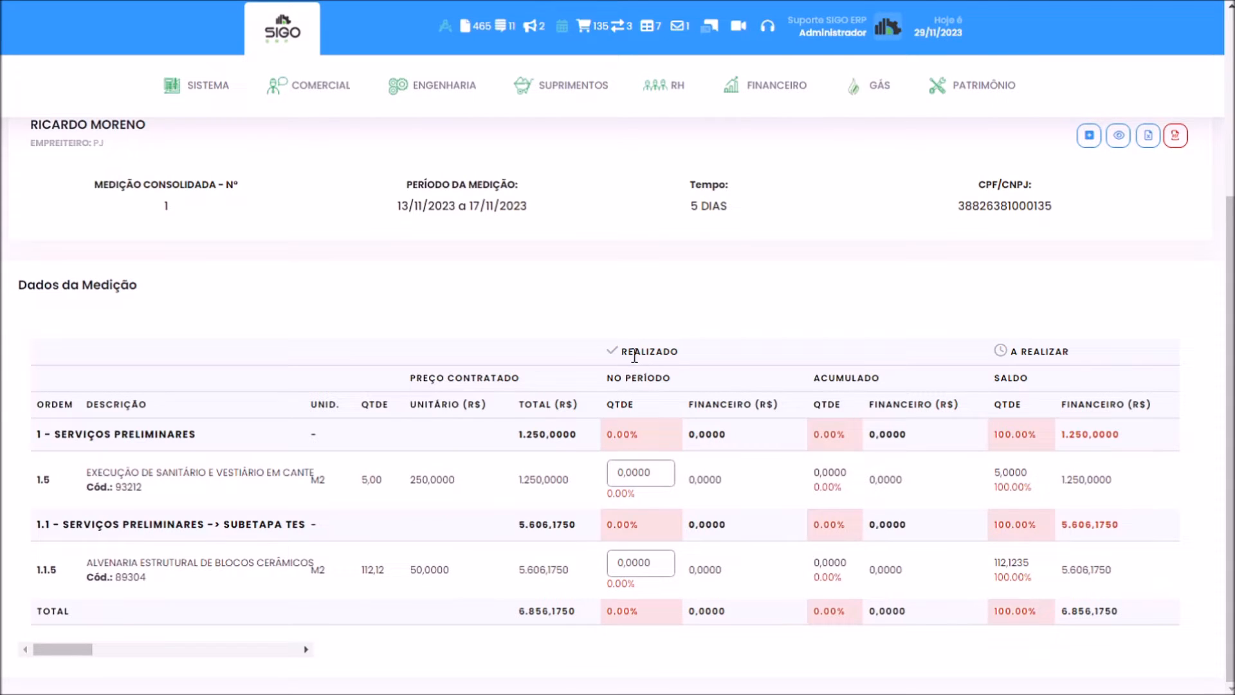
left_click(619, 473)
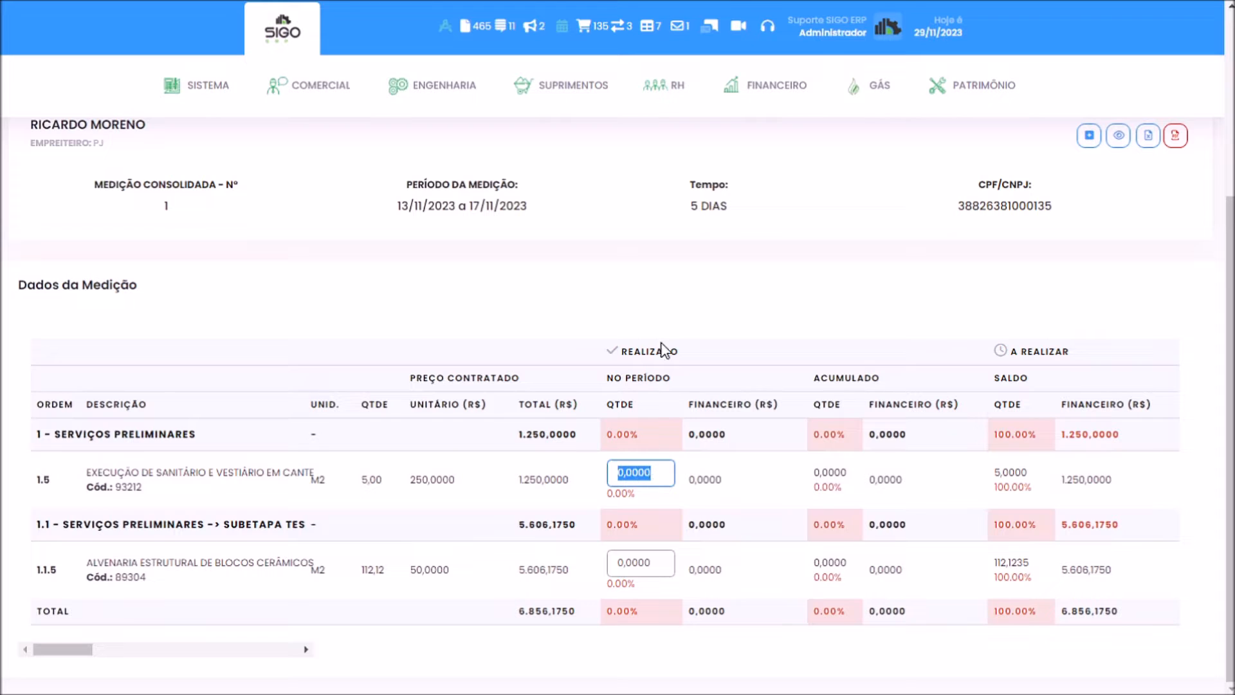
type("5")
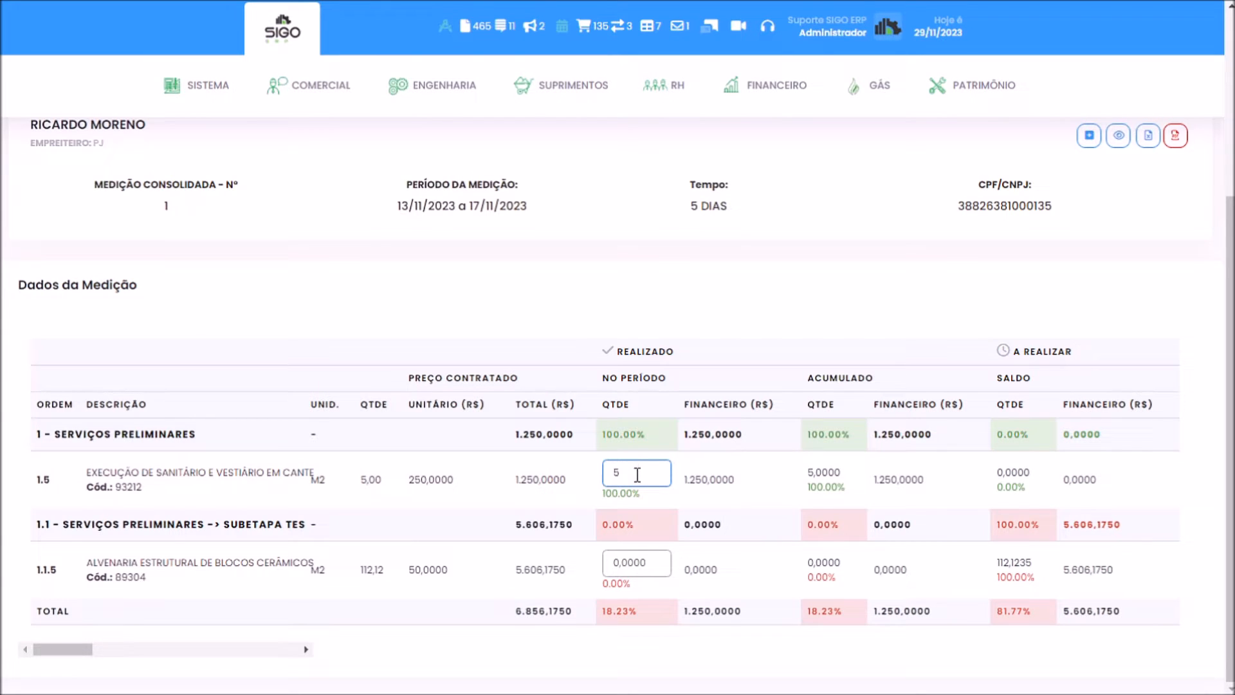
Try a period quantity of 3 for item 1.5 and set it back to 5.
double_click(613, 472)
type("3")
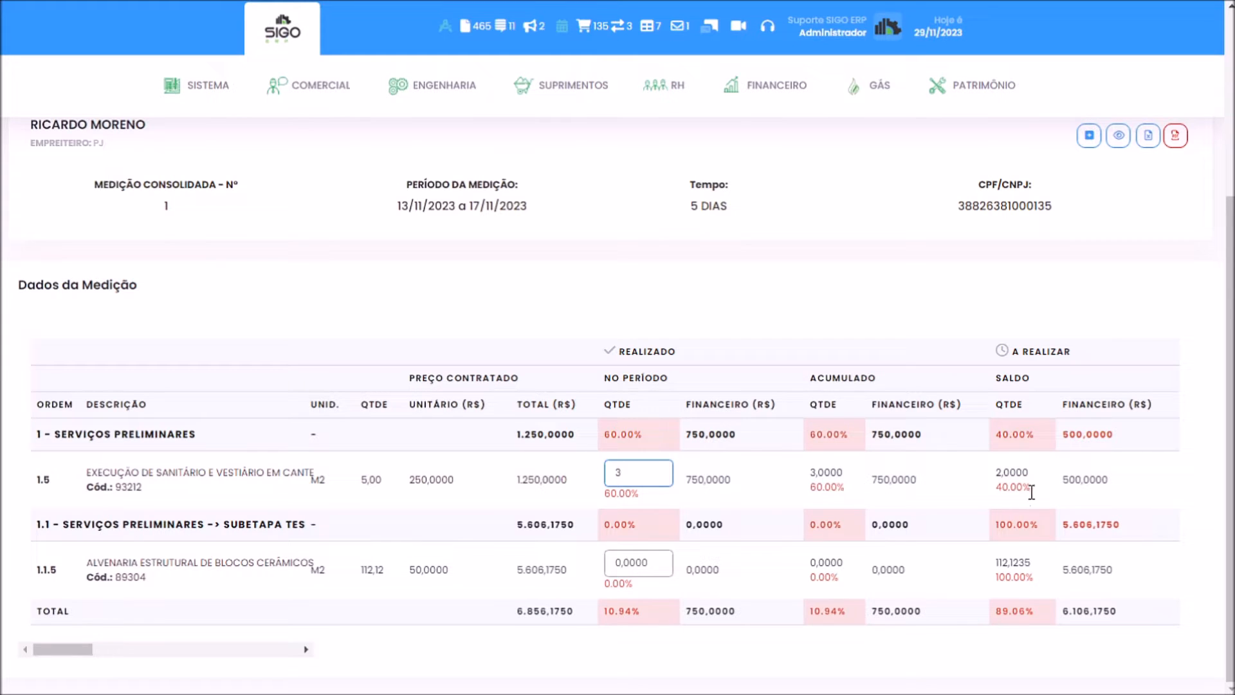
double_click(606, 474)
type("5")
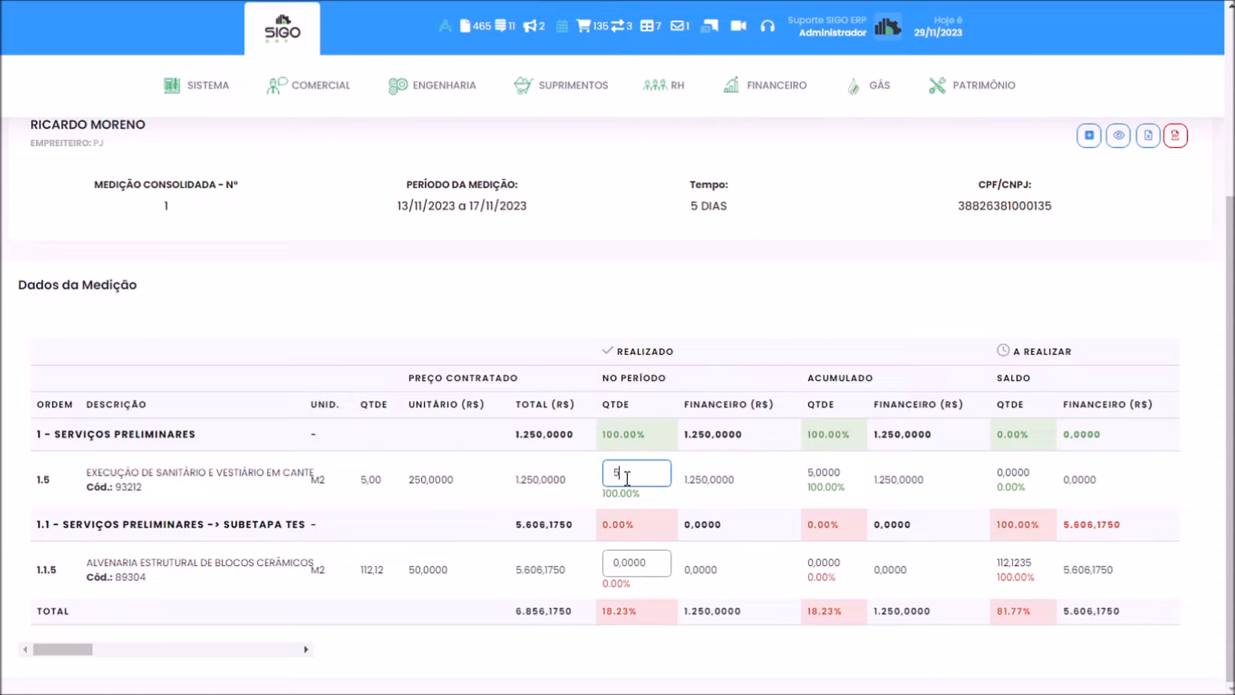
Check which consolidated measurement bulletins are available for the contractor budget.
scroll(698, 480, "up", 4)
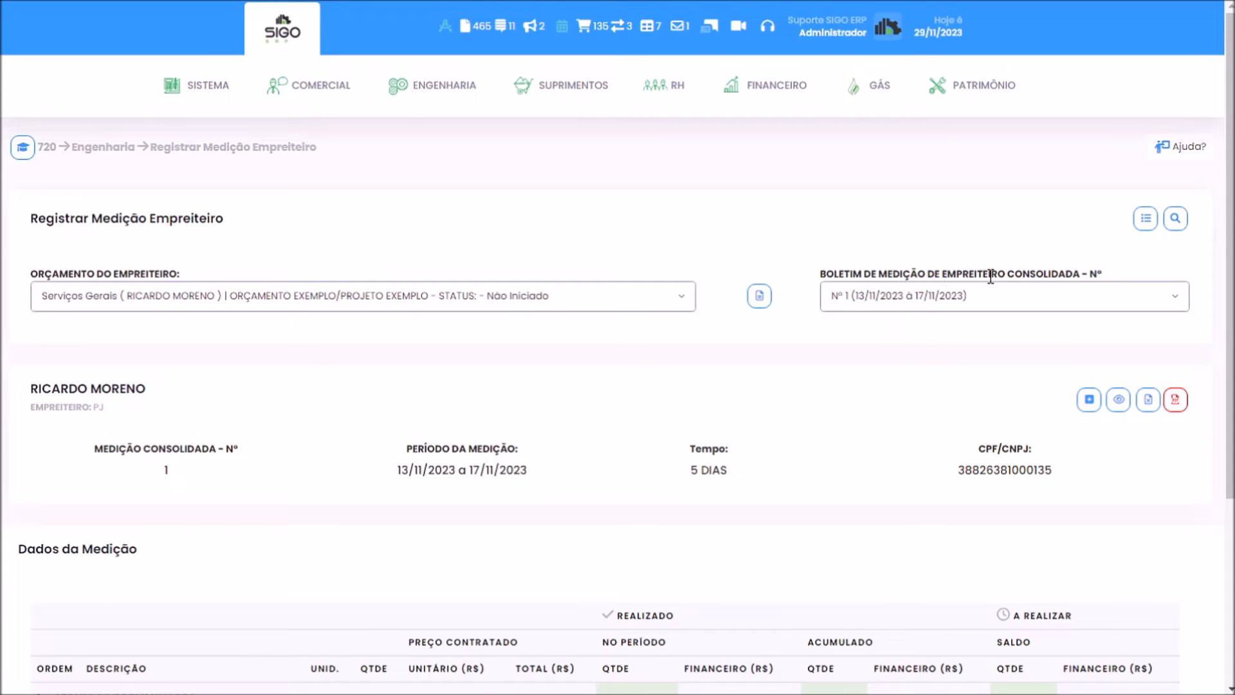
left_click(963, 305)
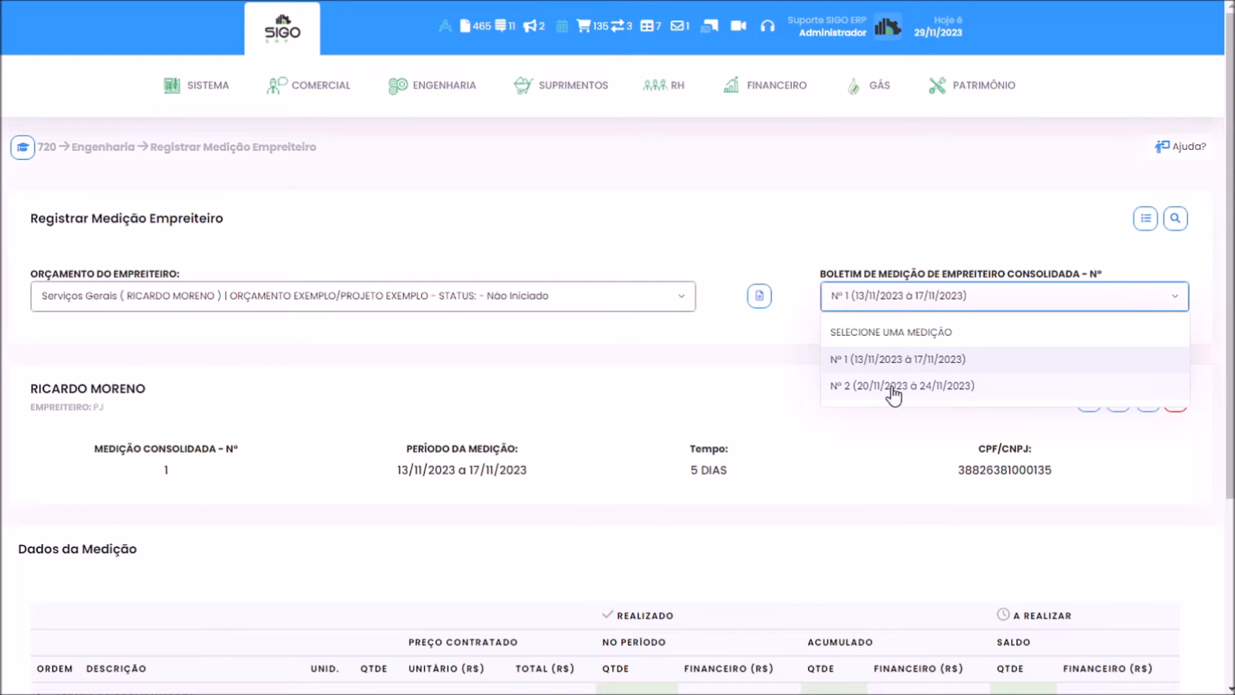
left_click(846, 458)
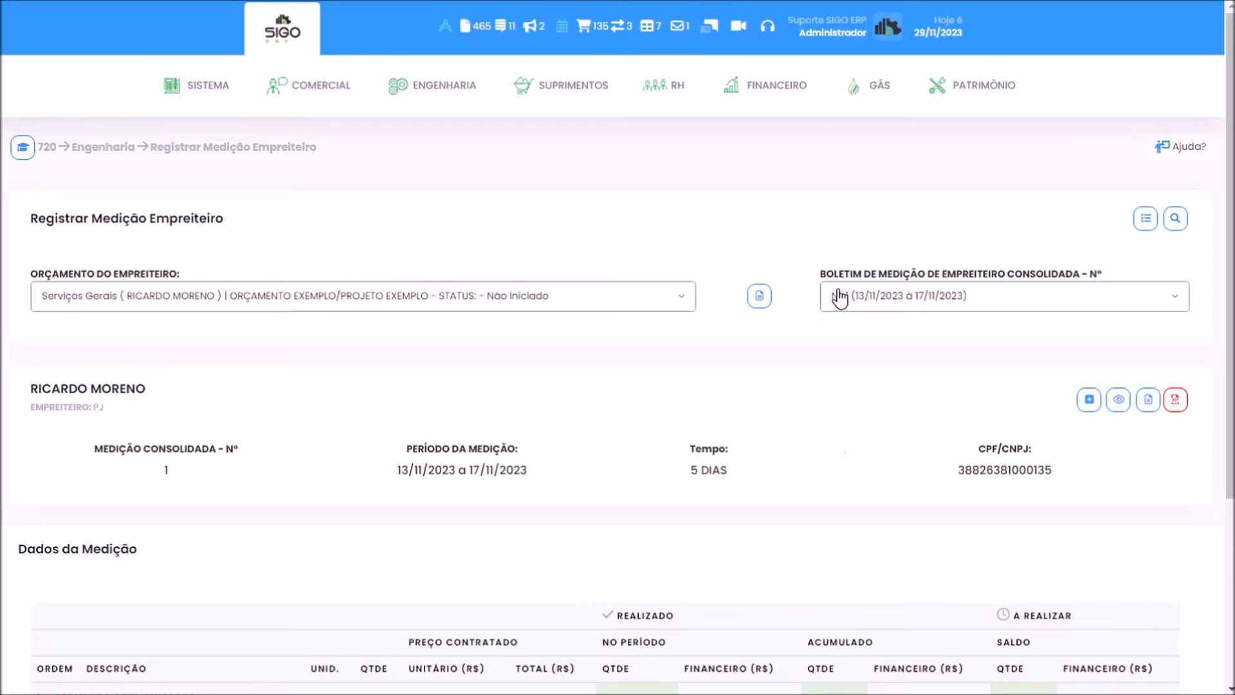
Save measurement 1 and open the print configuration for its bulletin.
left_click(1090, 402)
left_click(1177, 401)
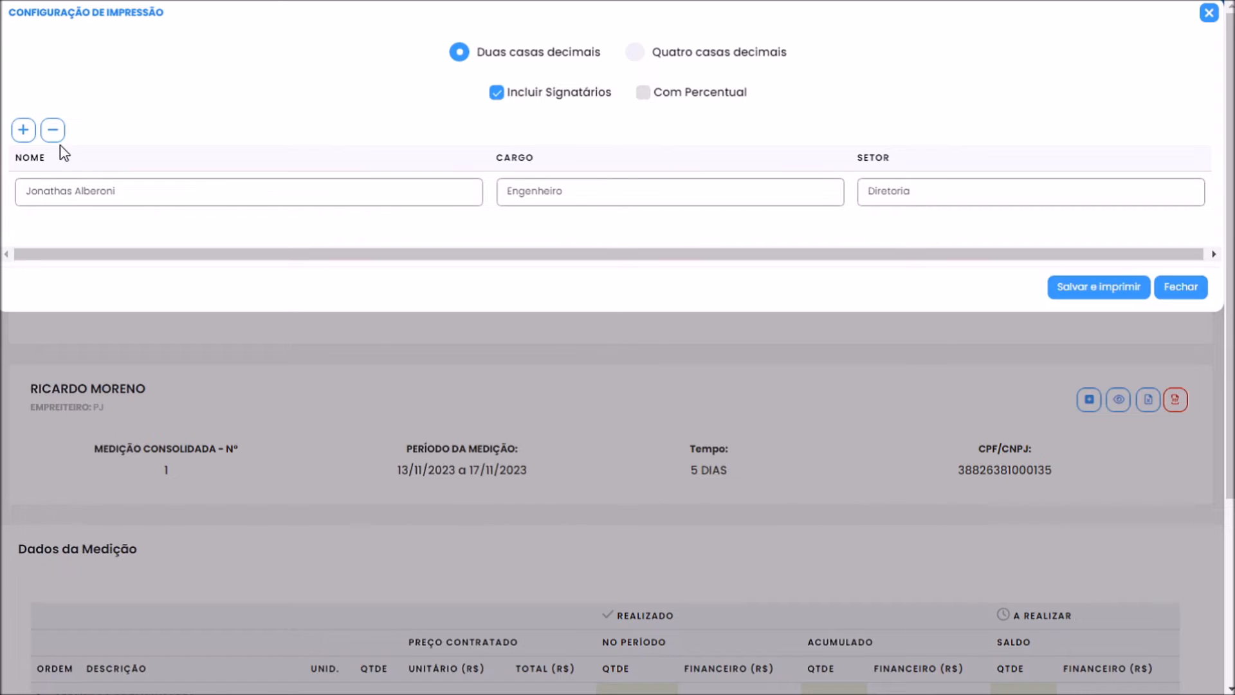
Try adding extra signatory rows and remove them, switching Incluir Signatários off and back on.
left_click(24, 132)
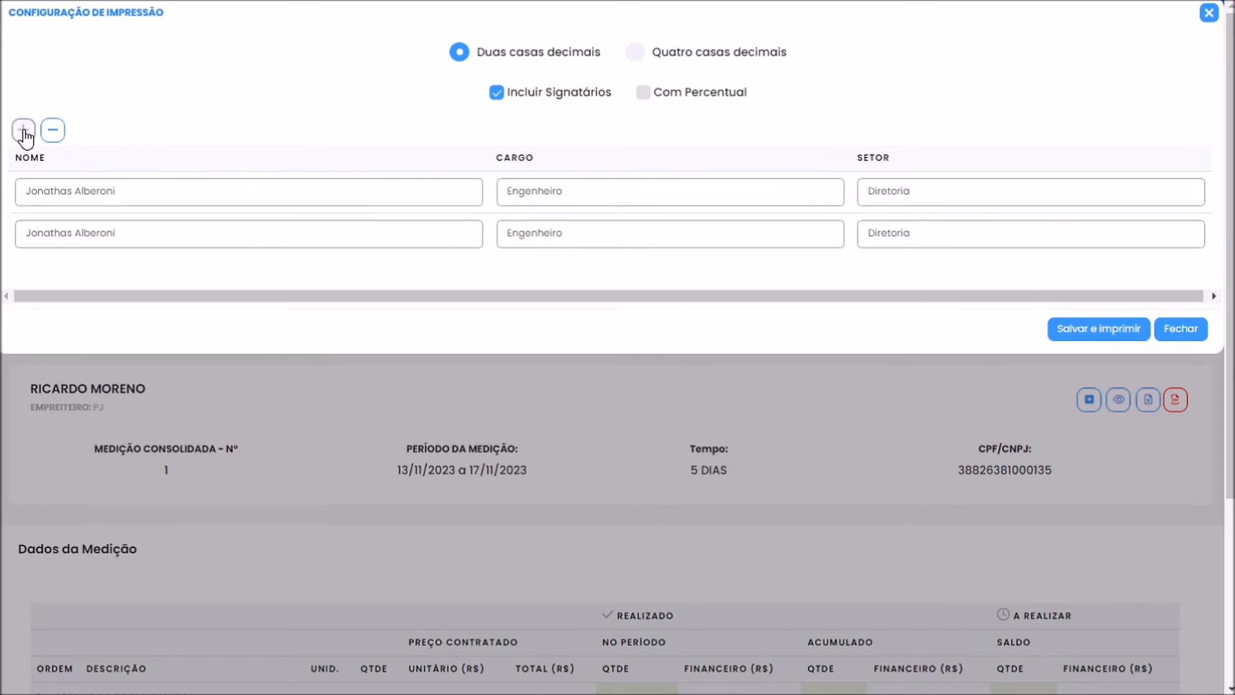
left_click(24, 132)
double_click(54, 133)
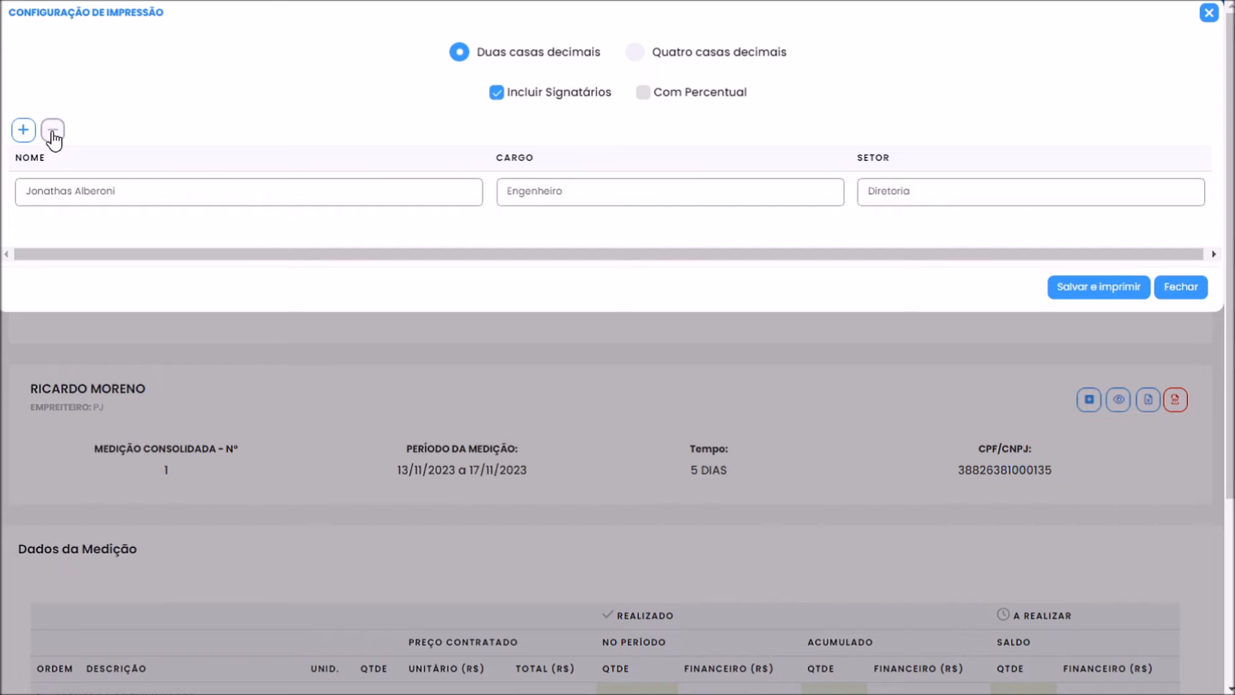
left_click(496, 93)
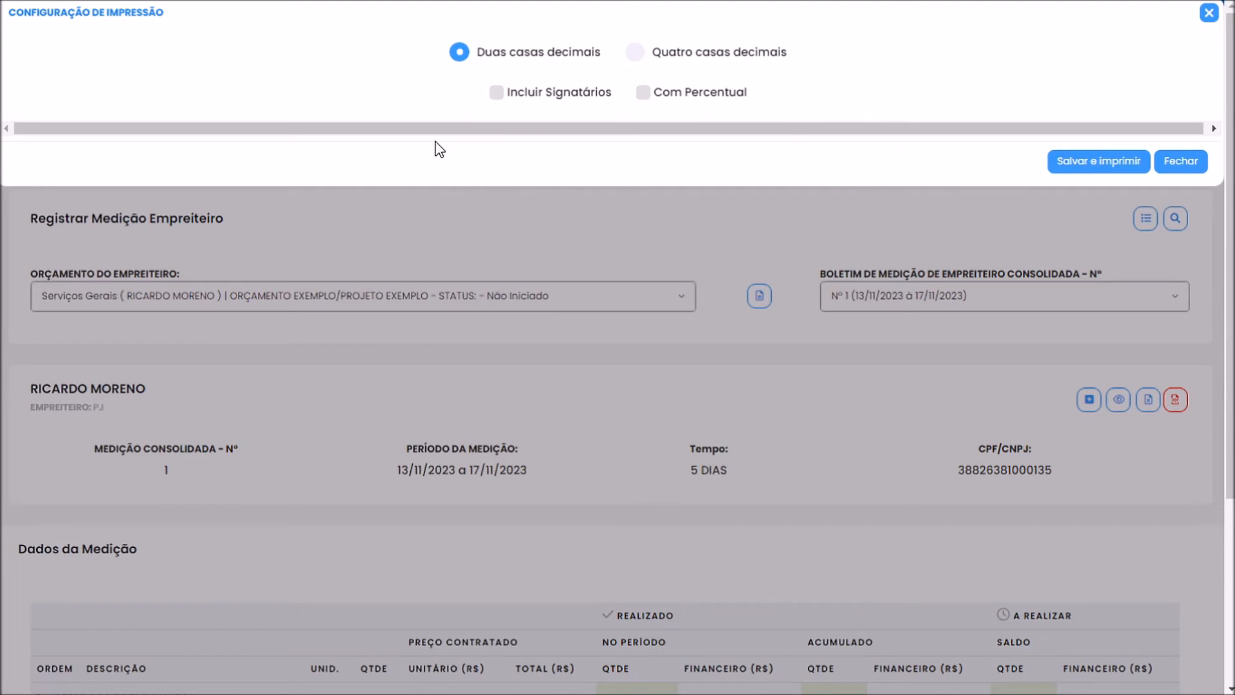
left_click(496, 92)
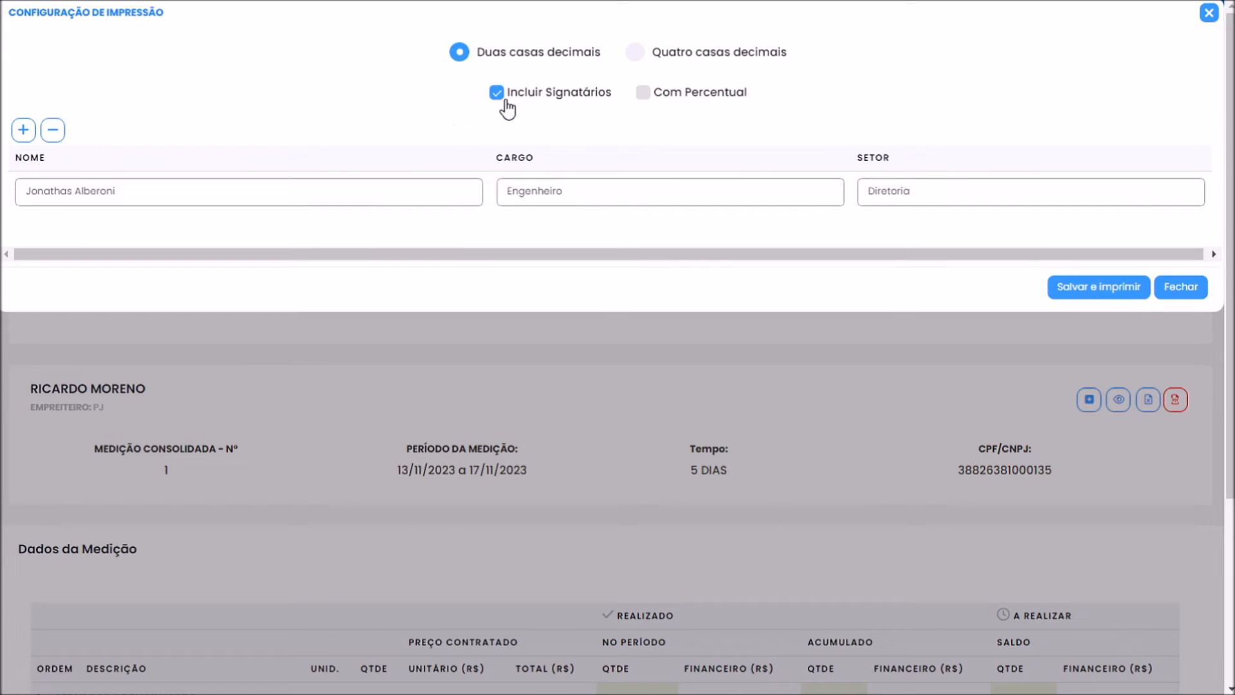
Enable Com Percentual, generate the measurement bulletin as a PDF and review it.
left_click(643, 94)
left_click(1107, 290)
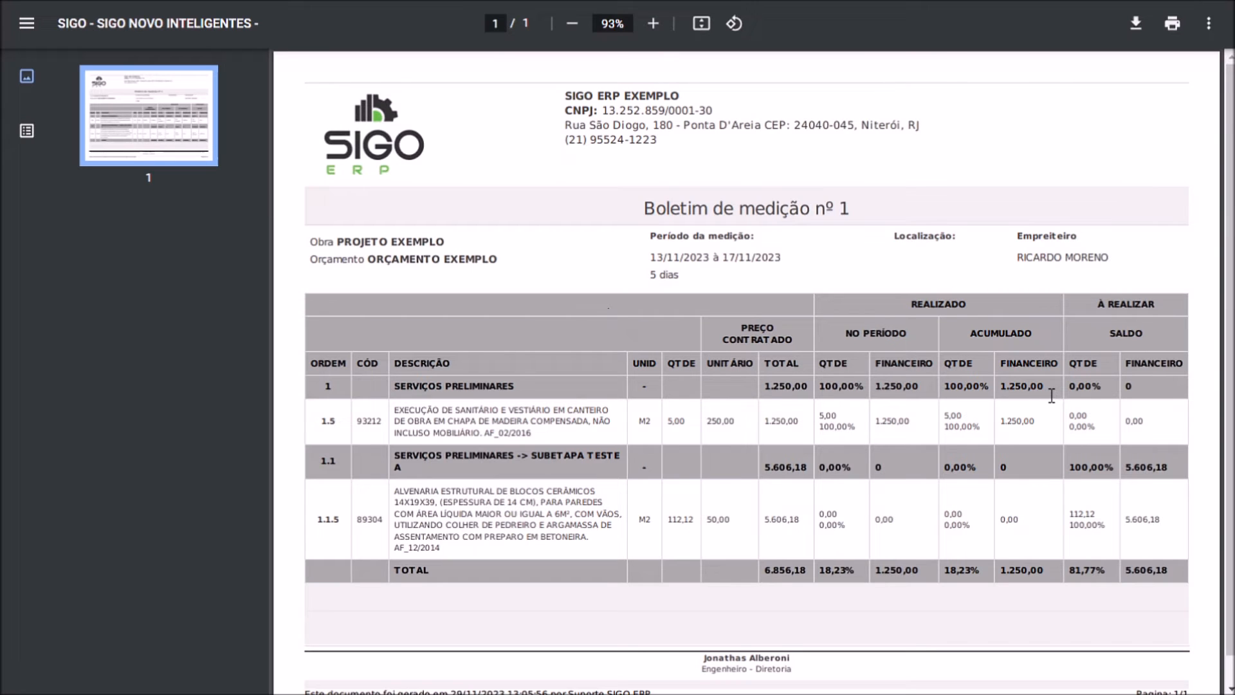
scroll(1051, 395, "down", 1)
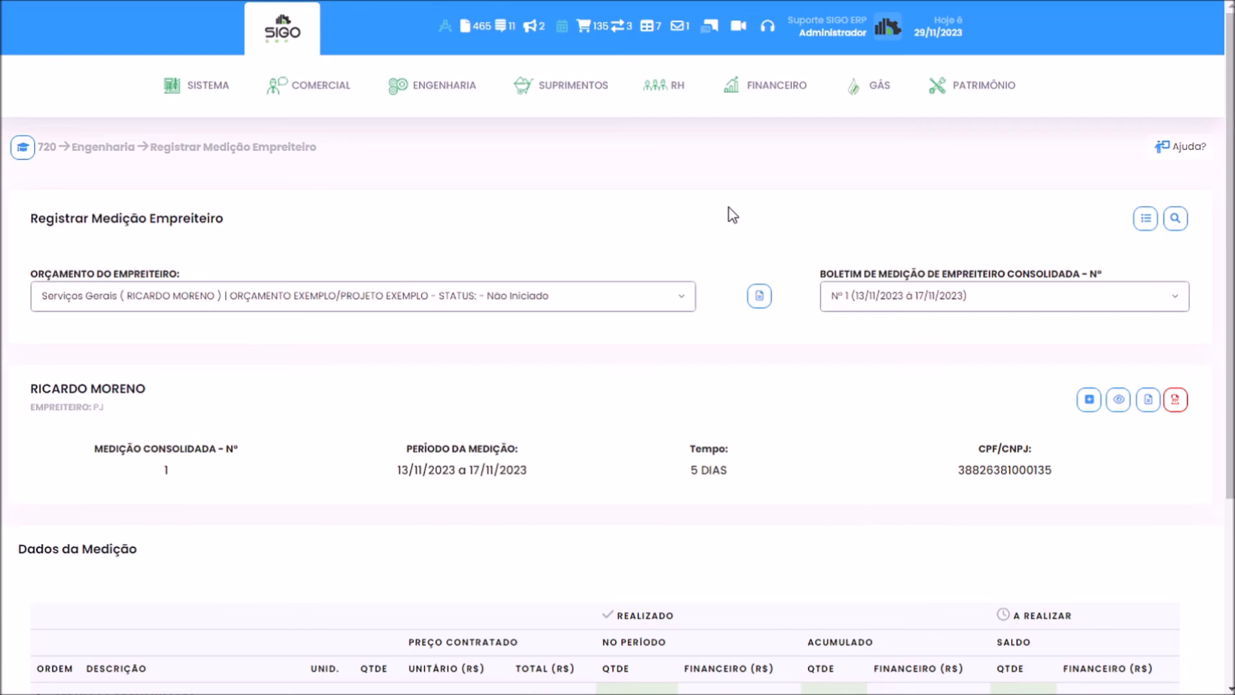
scroll(740, 283, "down", 4)
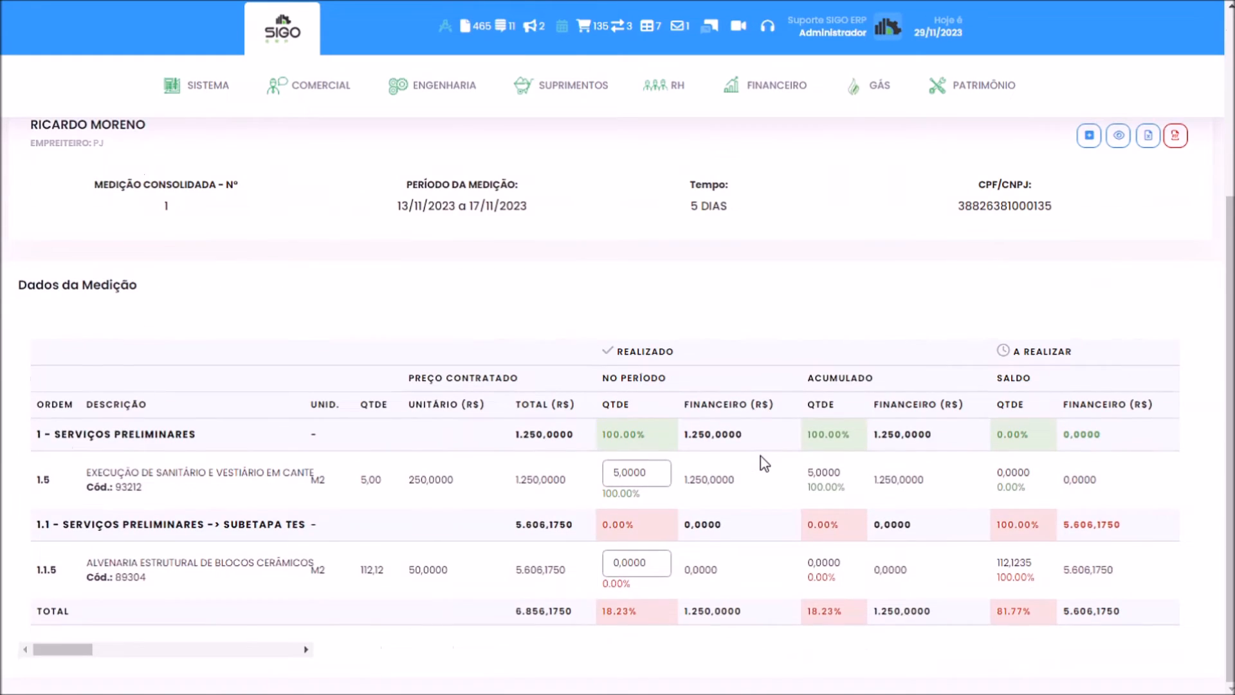
scroll(820, 354, "up", 4)
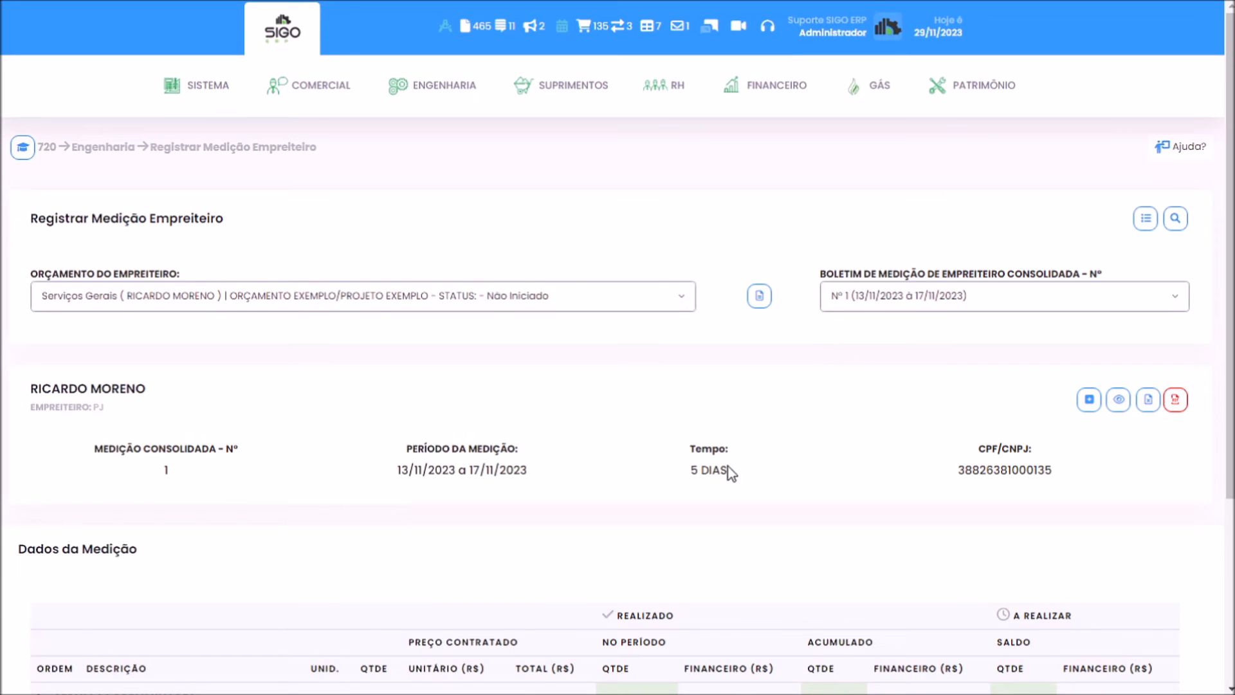
scroll(792, 454, "down", 4)
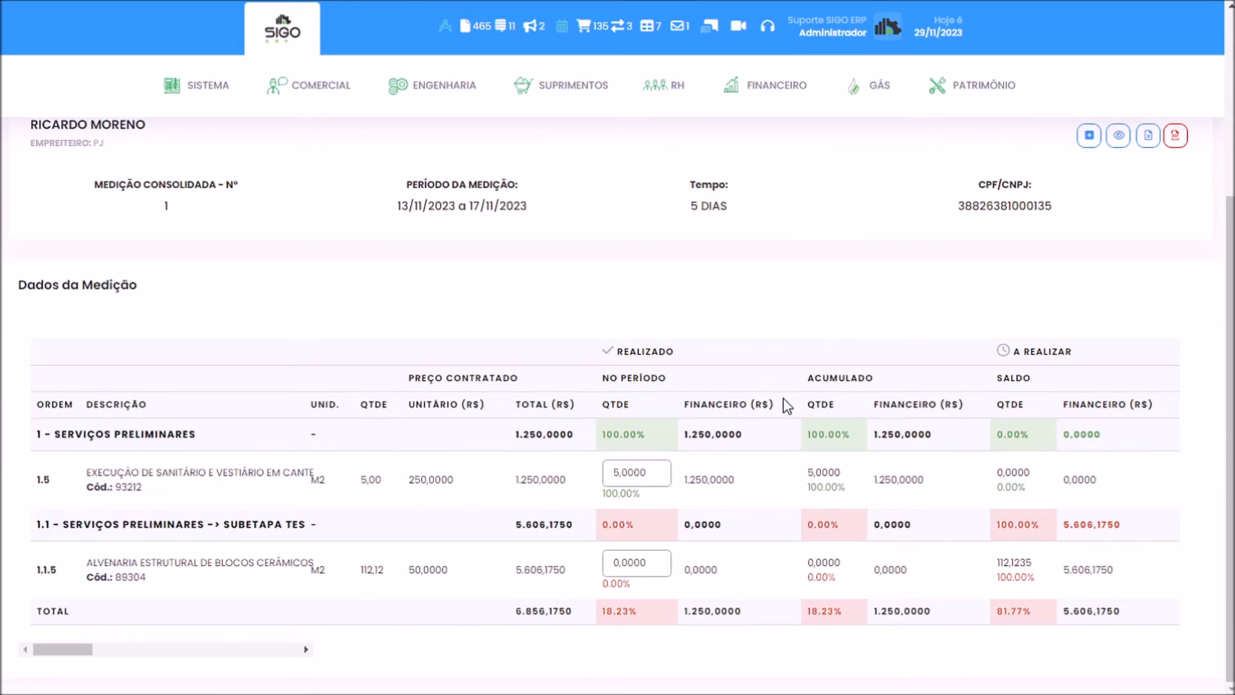
scroll(798, 360, "up", 4)
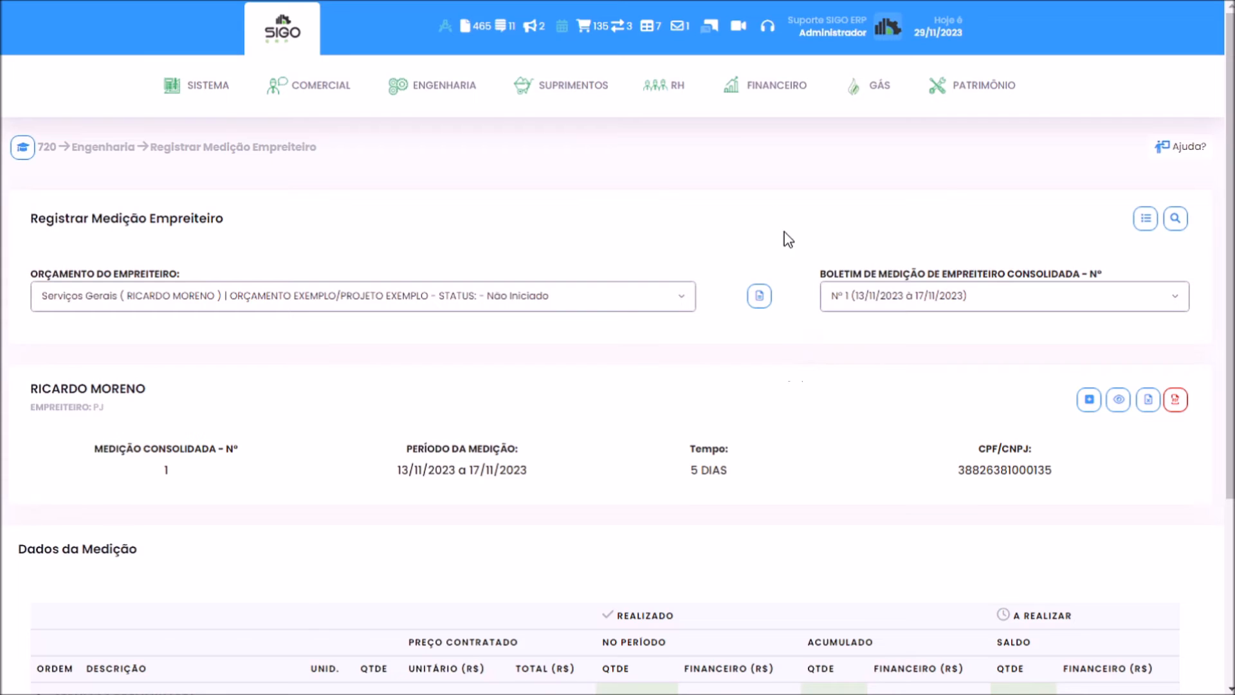
Open the Avaliar Medições page of the engineering module.
left_click(435, 86)
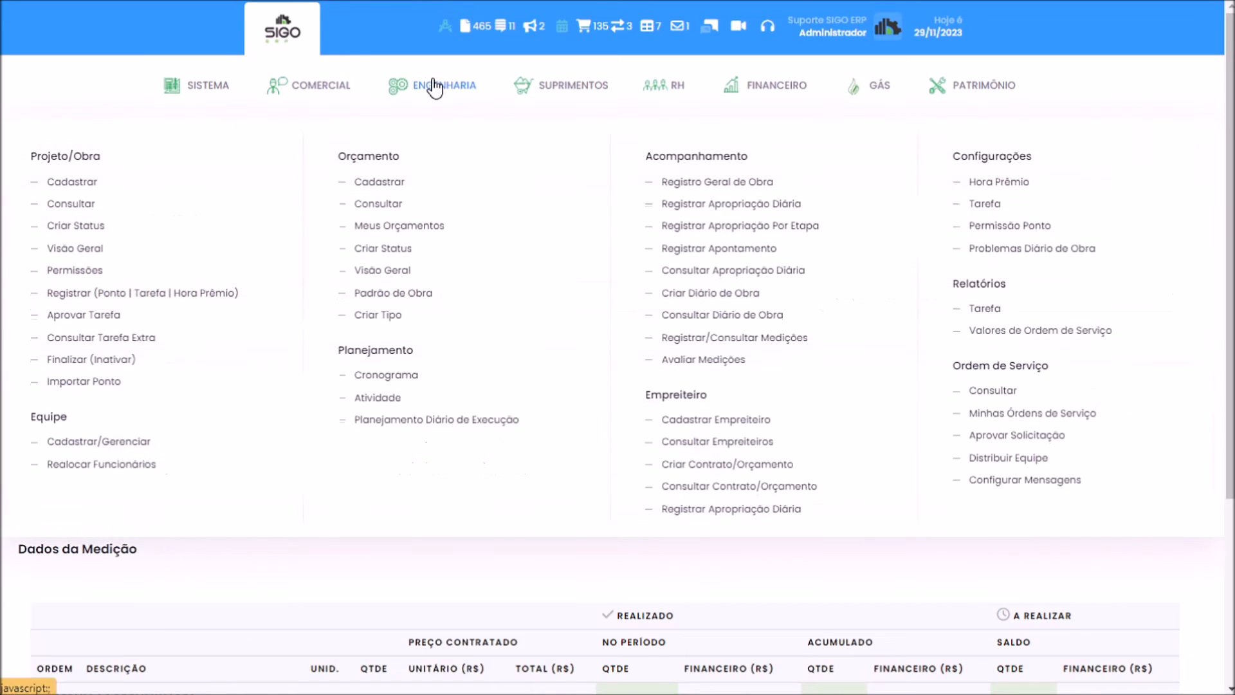
left_click(693, 364)
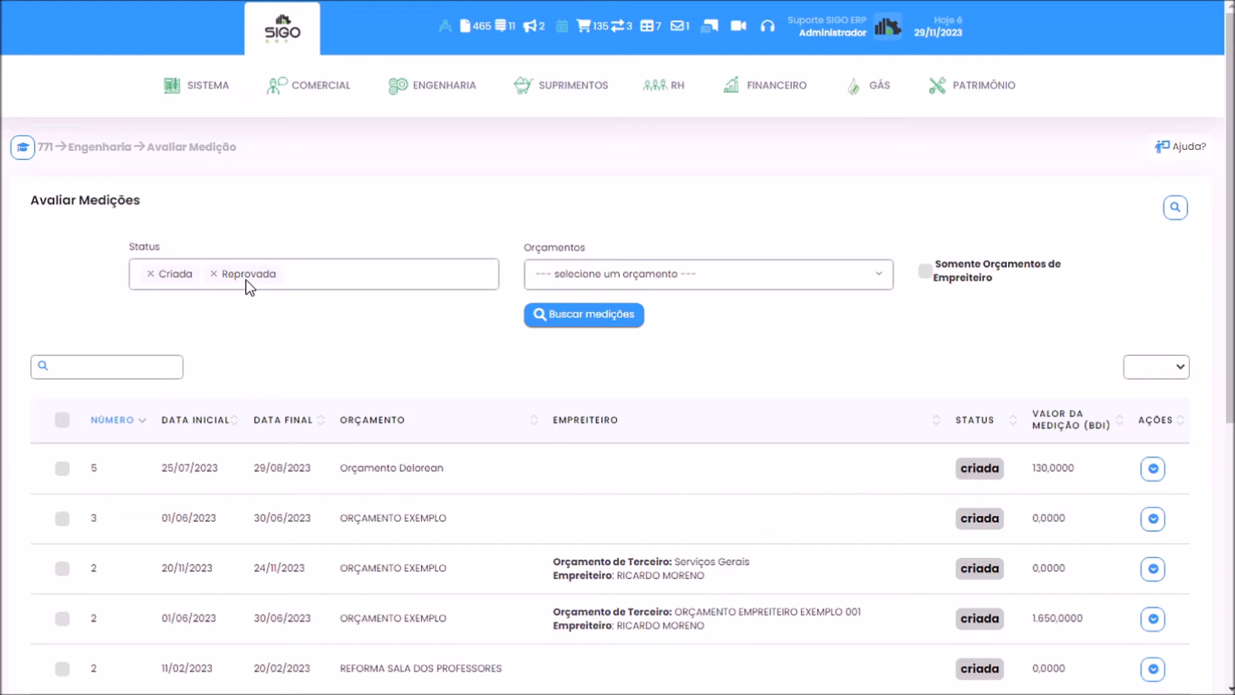
Filter the measurements by adding Aprovada to the statuses, choosing ORÇAMENTO EXEMPLO, enabling Somente Orçamentos de Empreiteiro, and run the search.
left_click(311, 273)
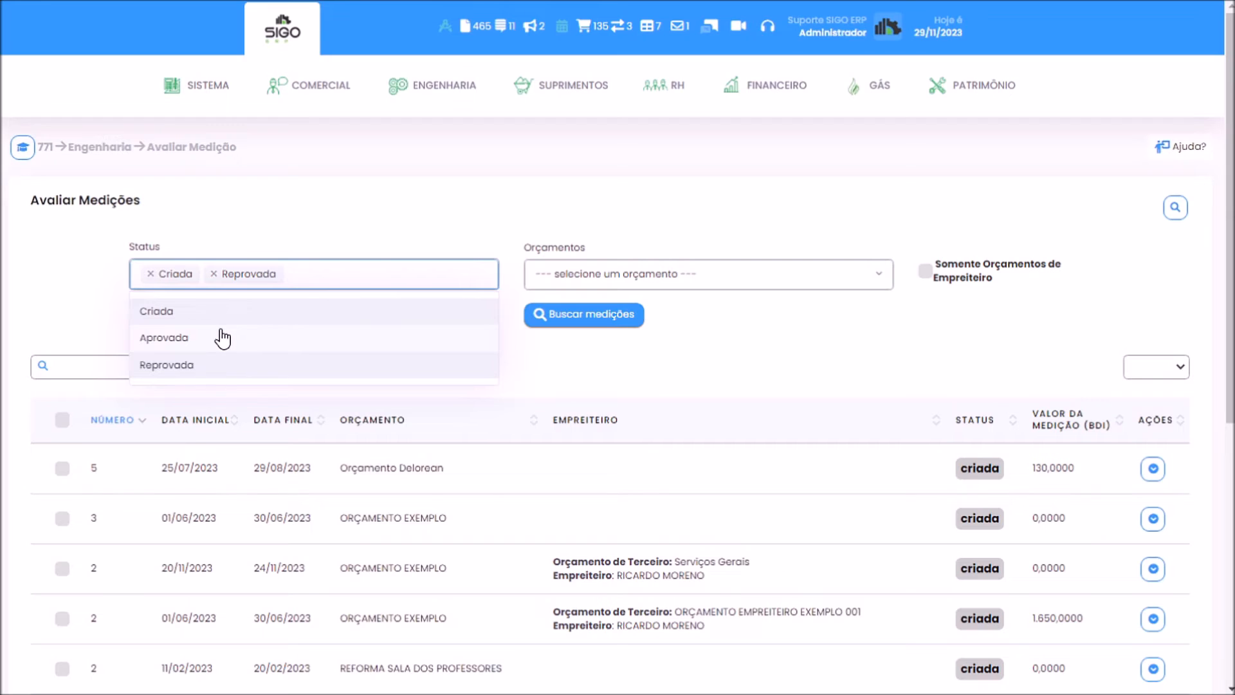
left_click(223, 338)
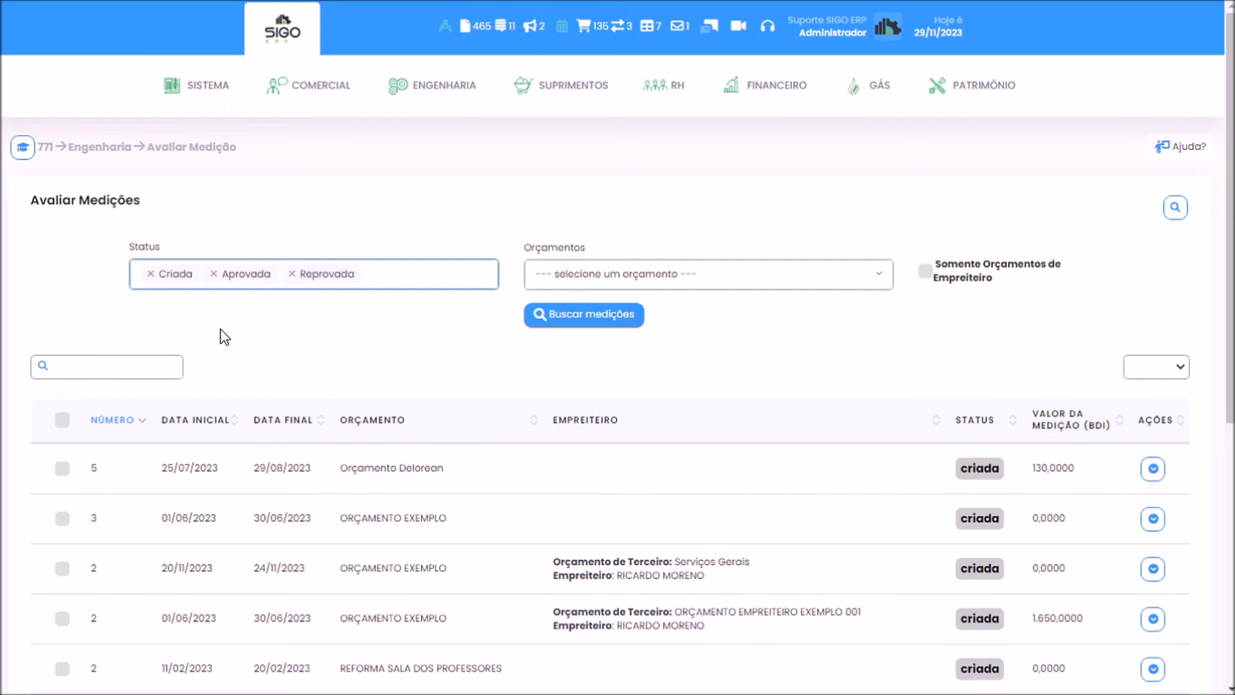
left_click(689, 276)
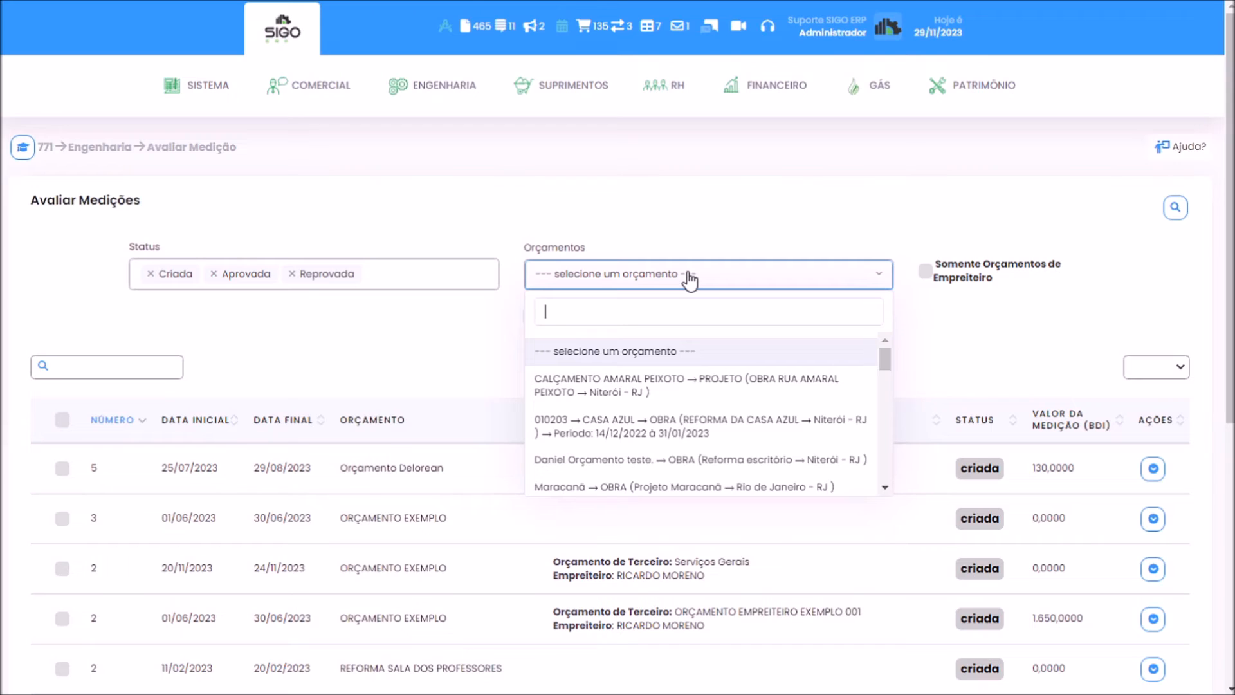
type("exem")
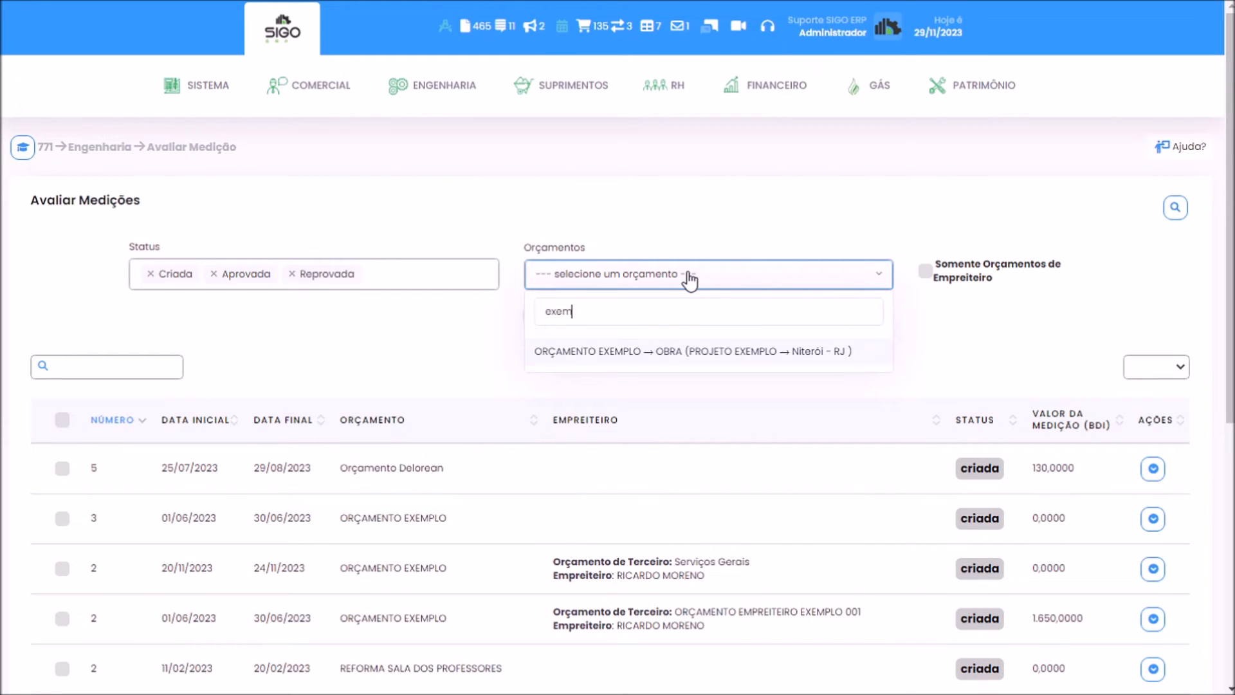
left_click(661, 355)
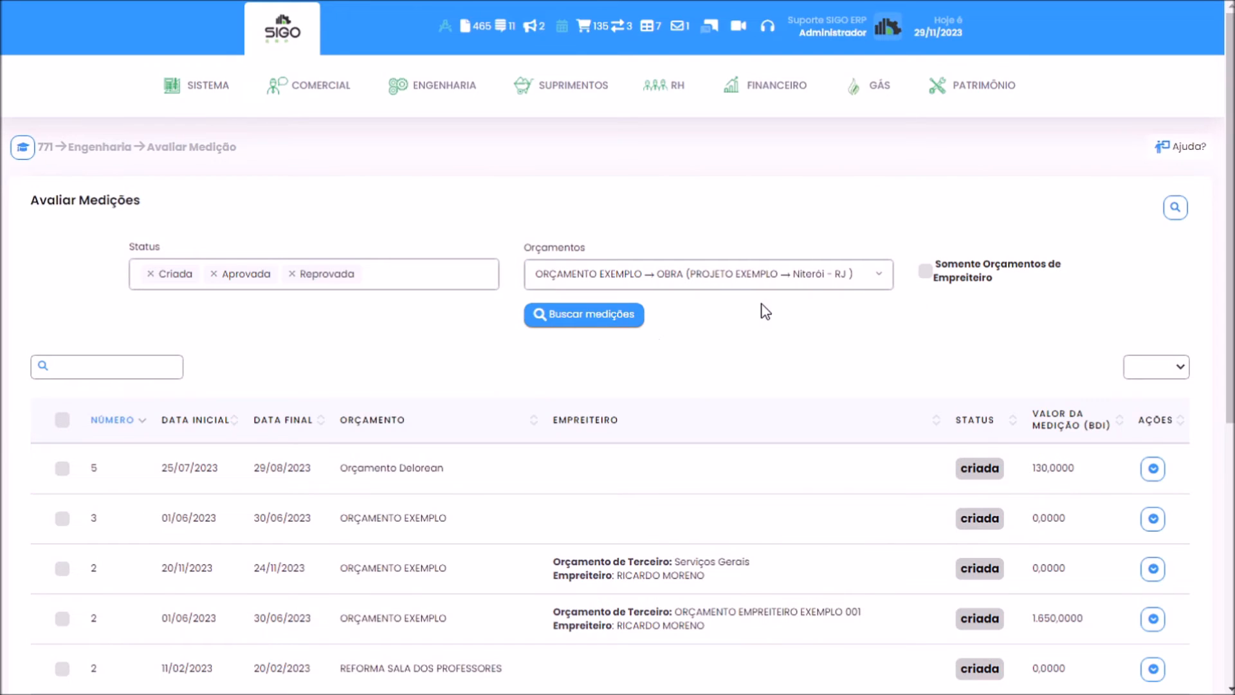
left_click(932, 278)
left_click(575, 315)
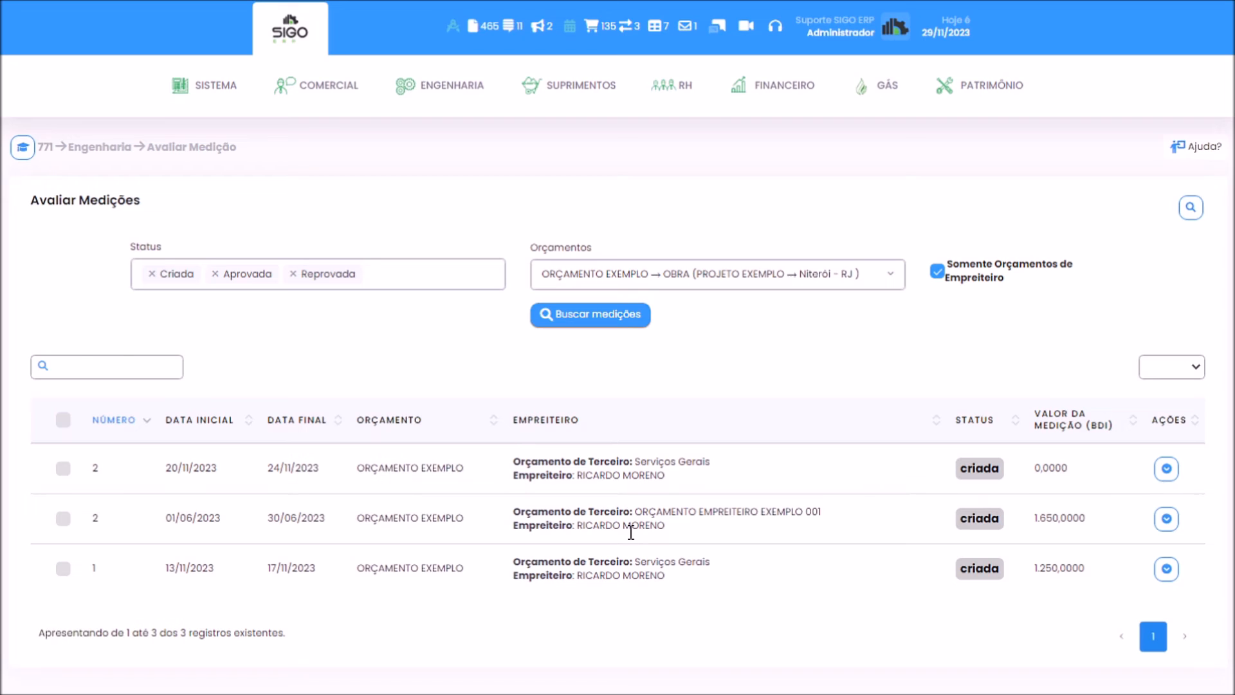
Approve measurement 1 of the Serviços Gerais contractor budget and view its options for changing the evaluation without altering it.
left_click(1166, 570)
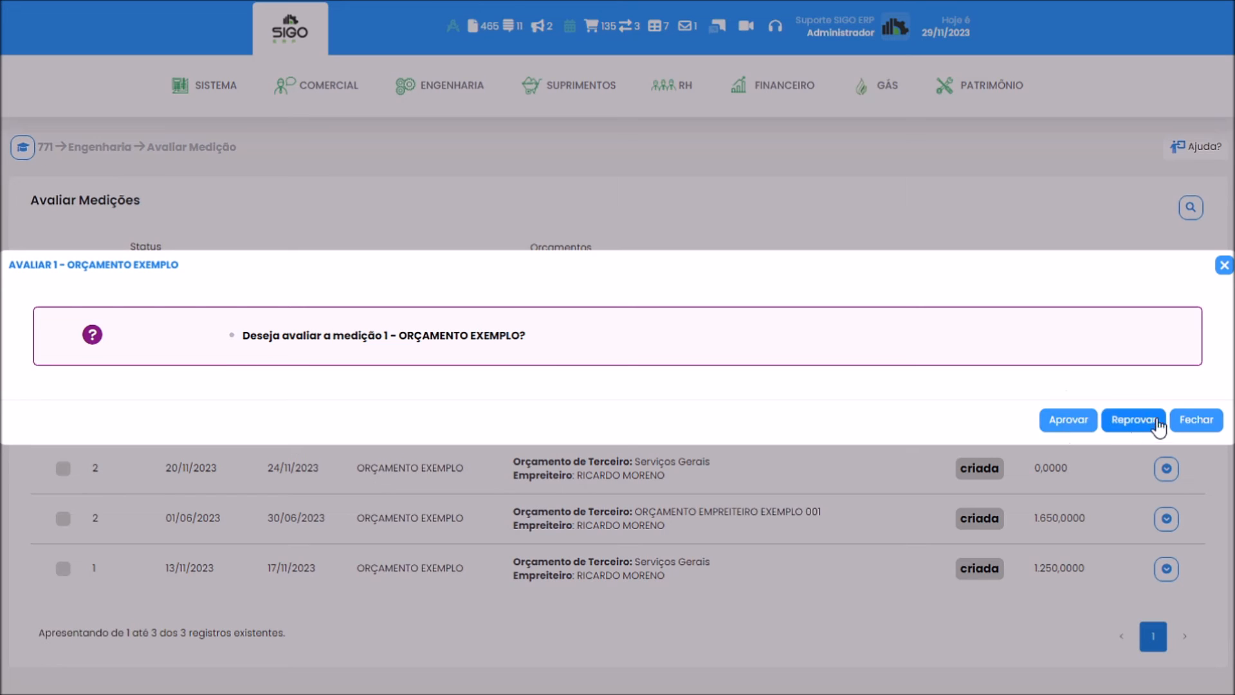
left_click(1069, 422)
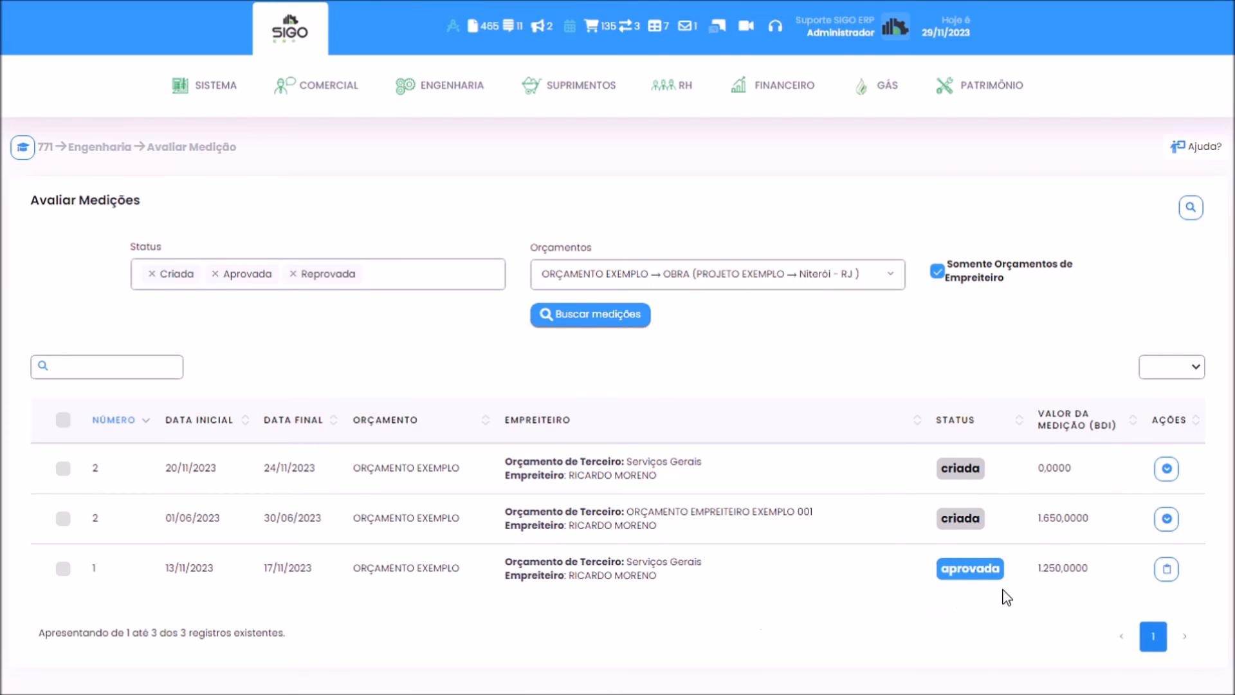
mouse_move(971, 584)
left_click(1167, 570)
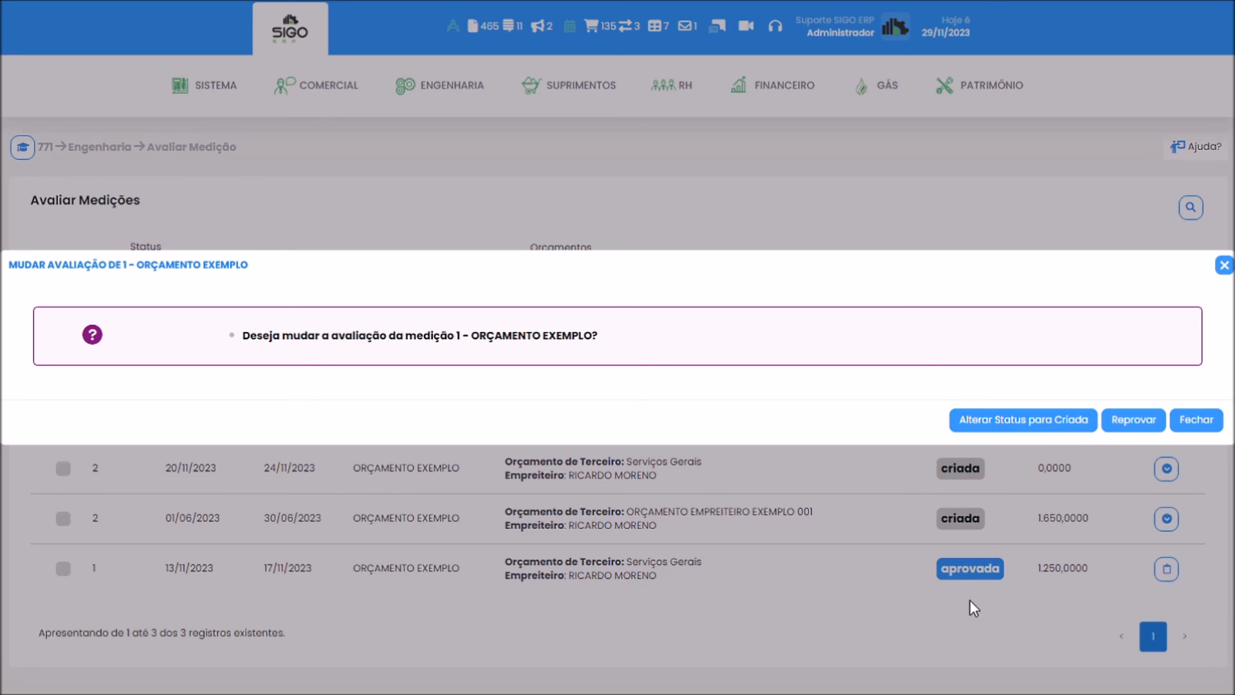
left_click(925, 625)
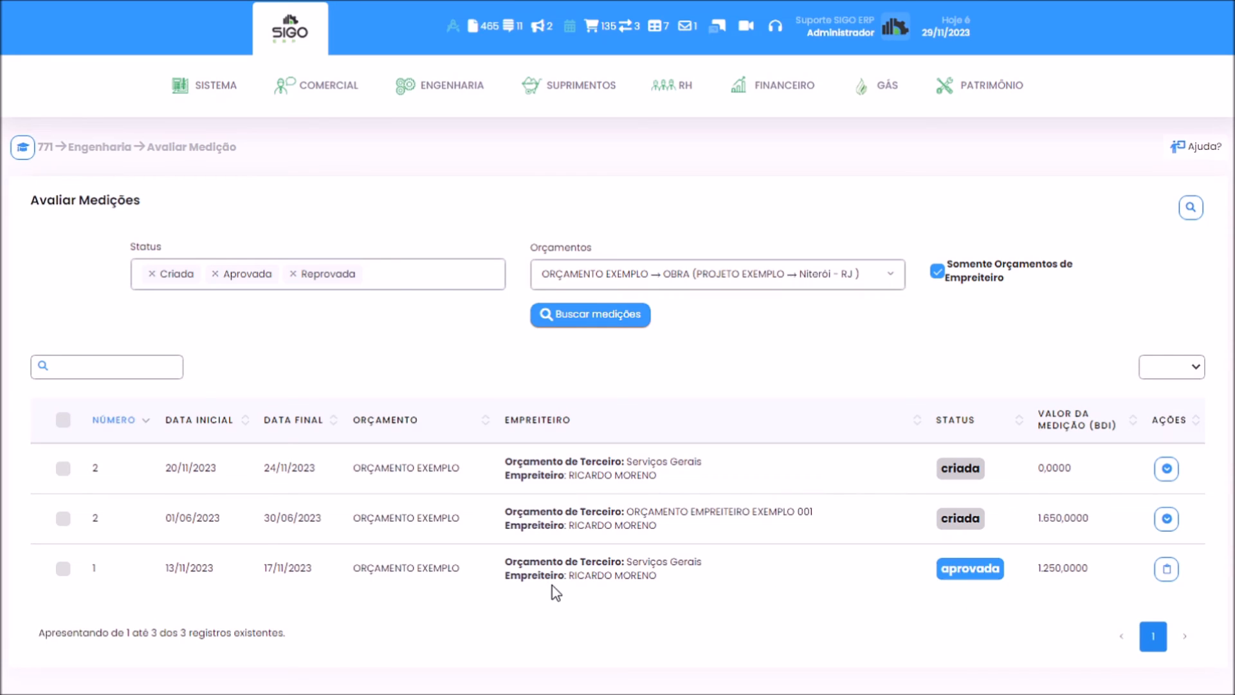
Open the financial import of Medições de Empreiteiros and select the Serviços Gerais contractor budget of ORÇAMENTO EXEMPLO.
left_click(788, 94)
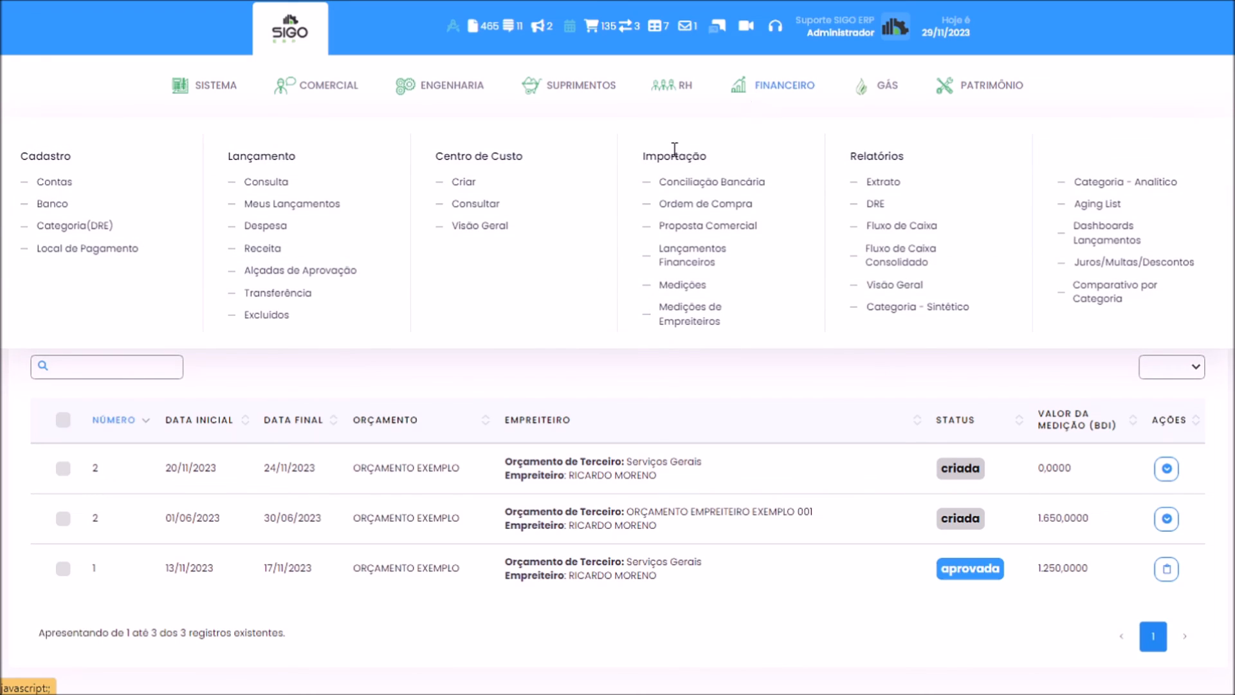
left_click(689, 320)
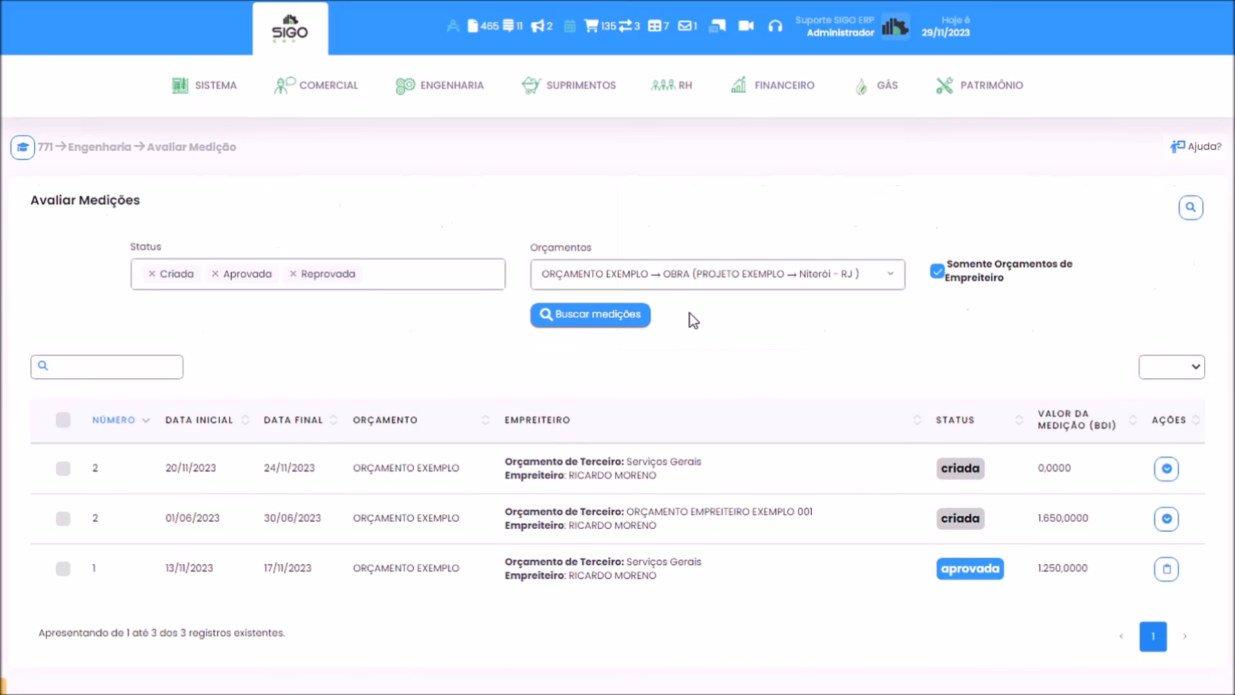
left_click(191, 271)
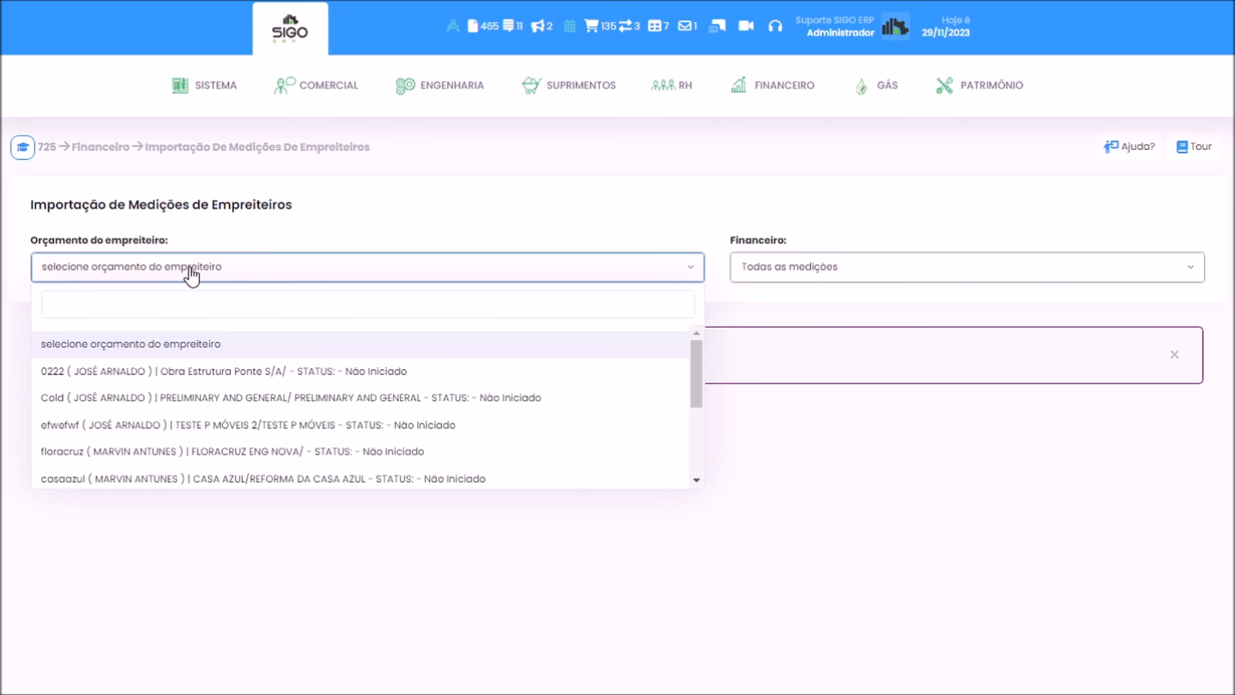
type("ricard")
key("BackSpace")
key("BackSpace")
key("BackSpace")
key("BackSpace")
key("BackSpace")
key("BackSpace")
type("servi")
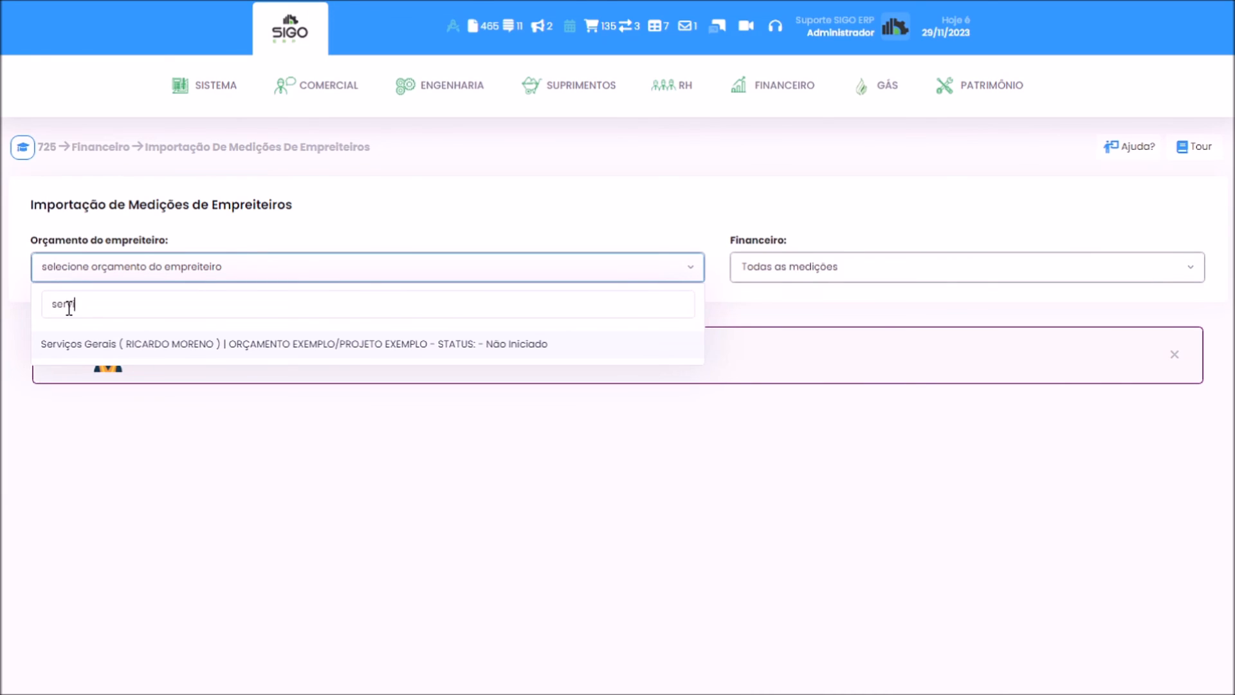
left_click(52, 347)
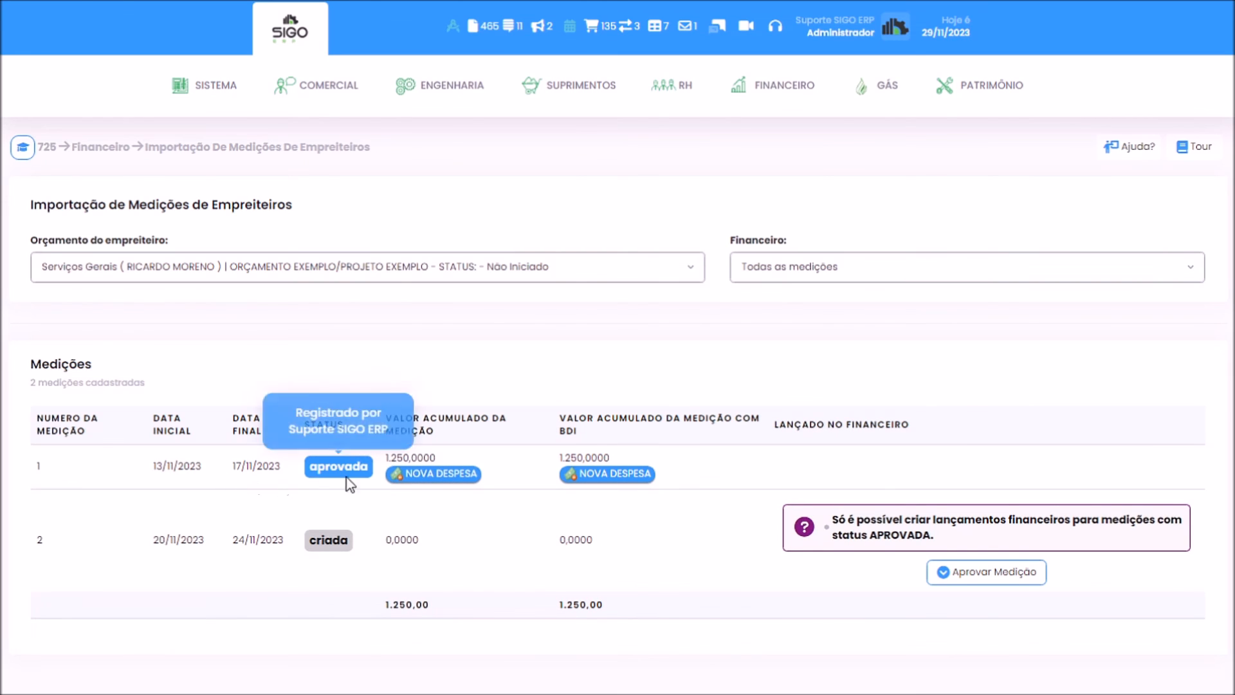
Start a new expense from measurement 1's accumulated value without BDI and expand the details of its measured services.
left_click(445, 476)
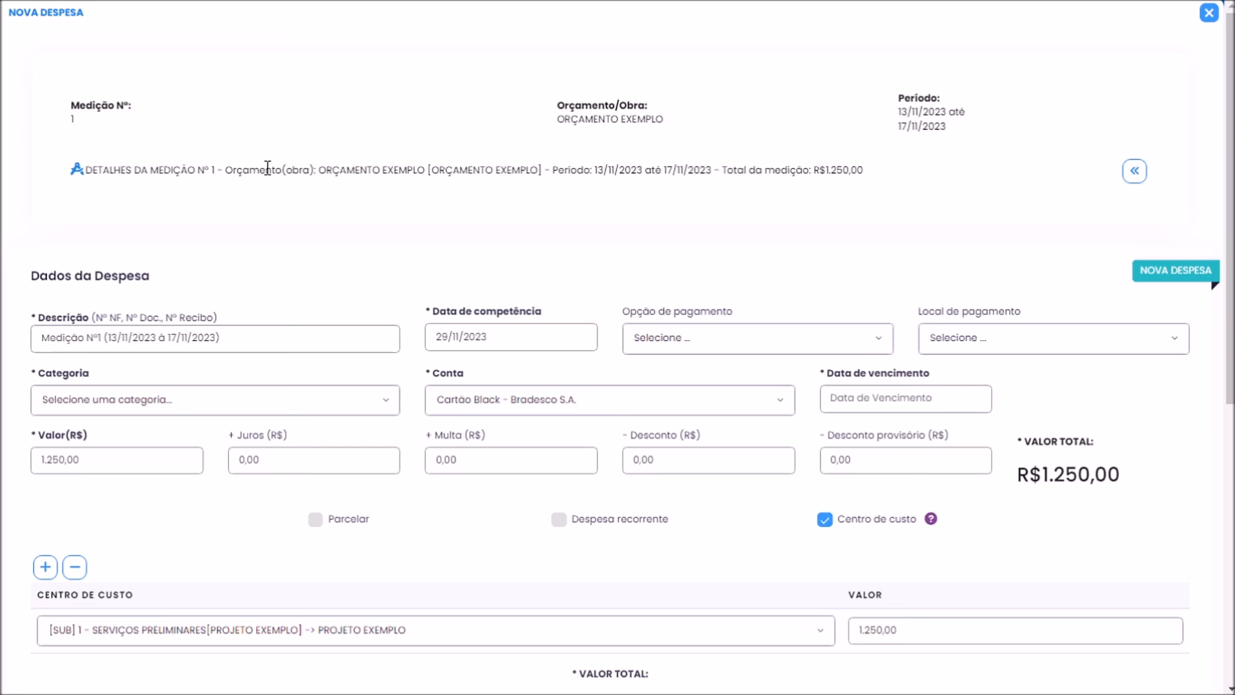
left_click(1136, 171)
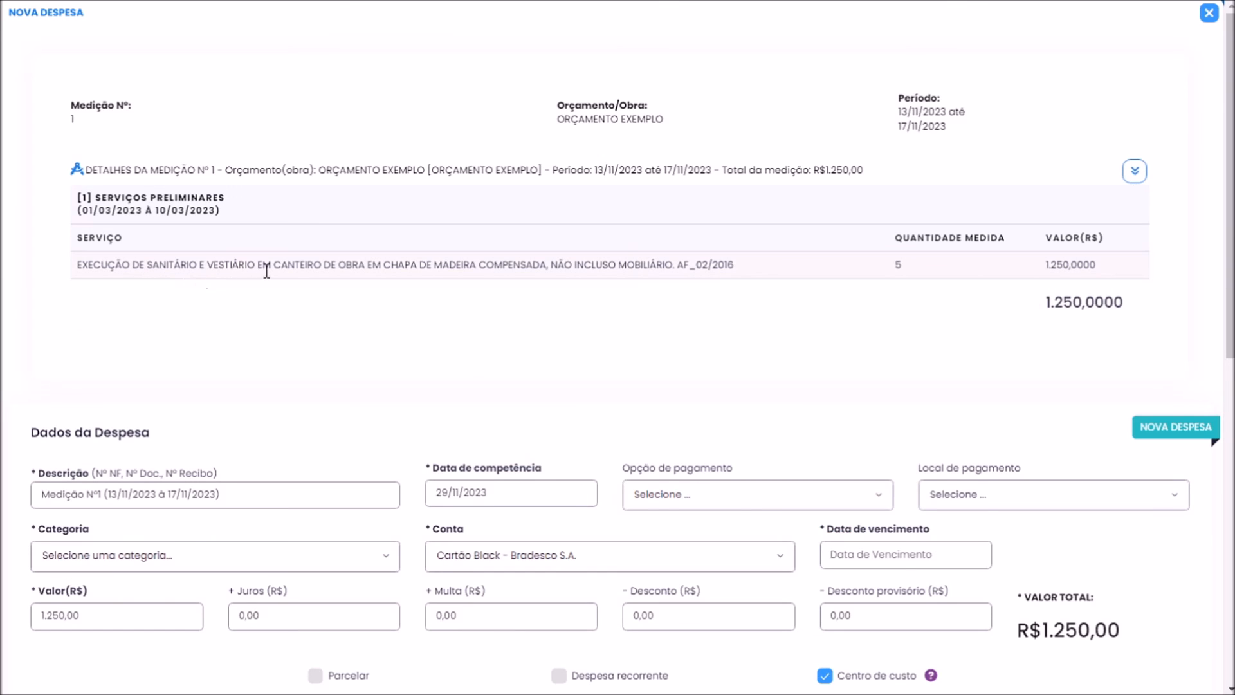